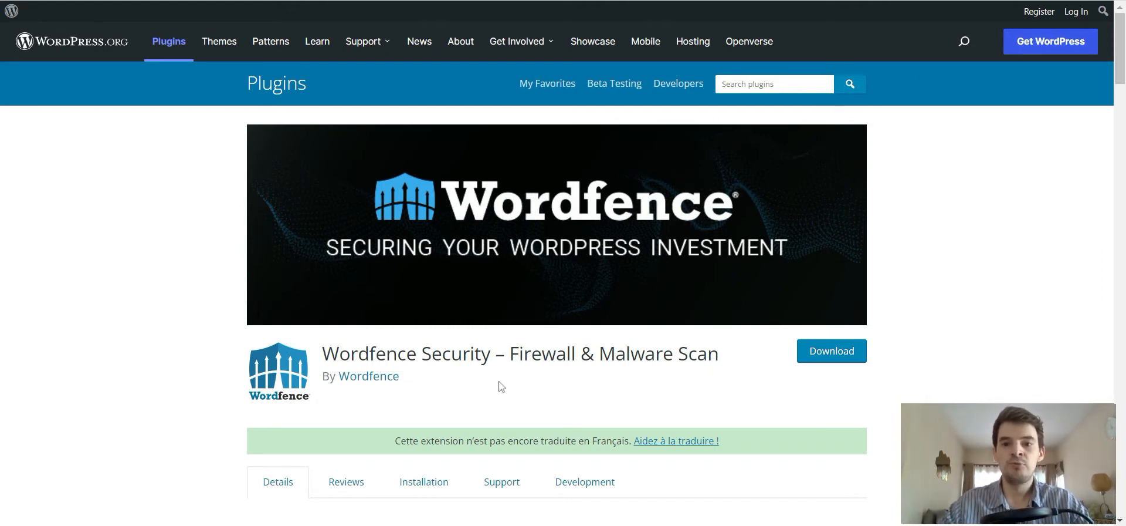
Step: Examine the Wordfence plugin's WordPress.org page, including active installations, firewall and security scanner features, and security tools
{"action": "scroll", "coordinate": [502, 386], "scroll_direction": "down", "scroll_amount": 1}
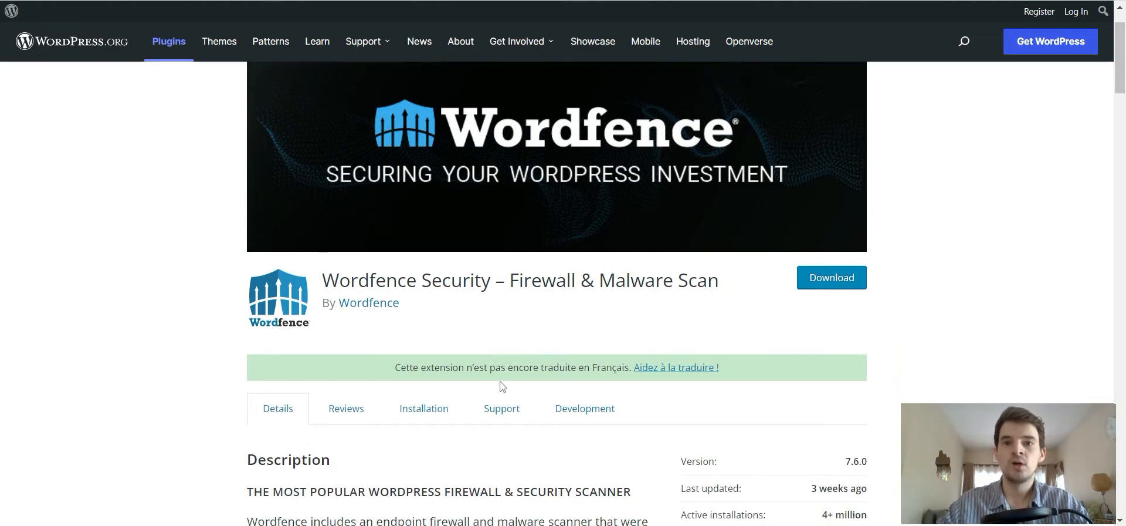
{"action": "scroll", "coordinate": [502, 386], "scroll_direction": "down", "scroll_amount": 1}
{"action": "scroll", "coordinate": [495, 384], "scroll_direction": "down", "scroll_amount": 2}
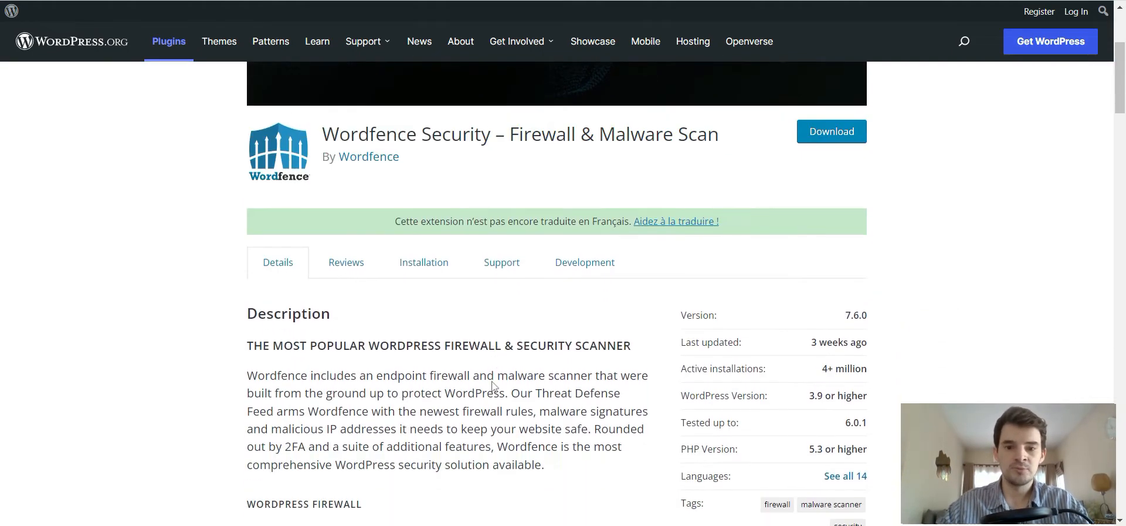
{"action": "left_click_drag", "start_coordinate": [870, 293], "coordinate": [816, 297]}
{"action": "left_click", "coordinate": [818, 297]}
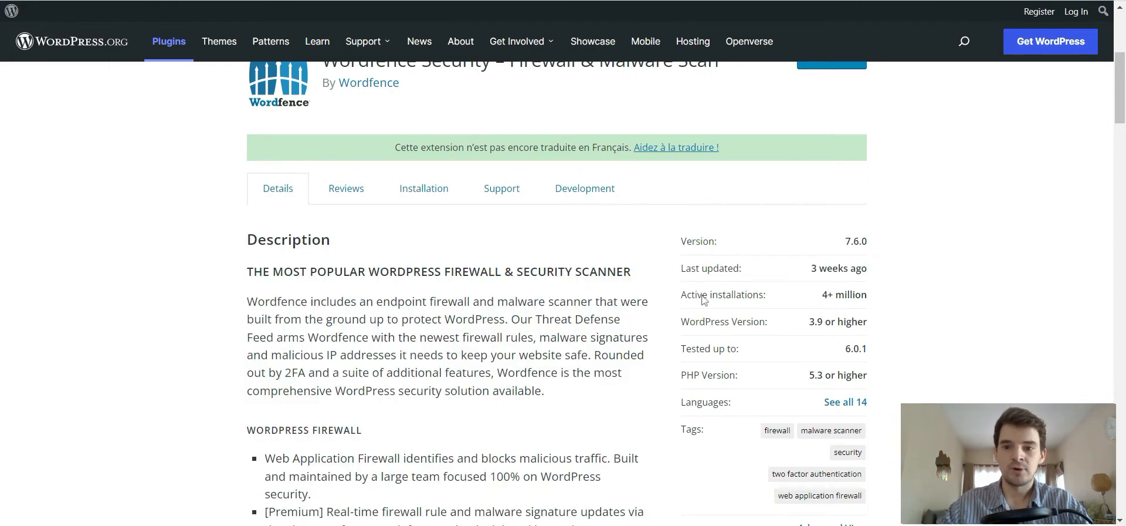
{"action": "scroll", "coordinate": [704, 299], "scroll_direction": "down", "scroll_amount": 1}
{"action": "scroll", "coordinate": [709, 294], "scroll_direction": "down", "scroll_amount": 2}
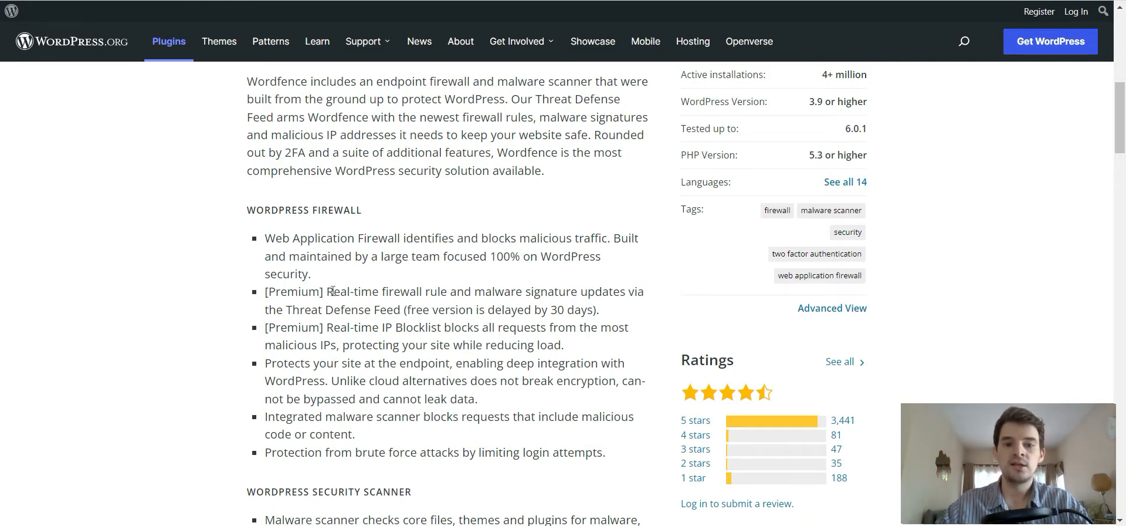
{"action": "left_click_drag", "start_coordinate": [332, 291], "coordinate": [564, 345]}
{"action": "left_click", "coordinate": [611, 348]}
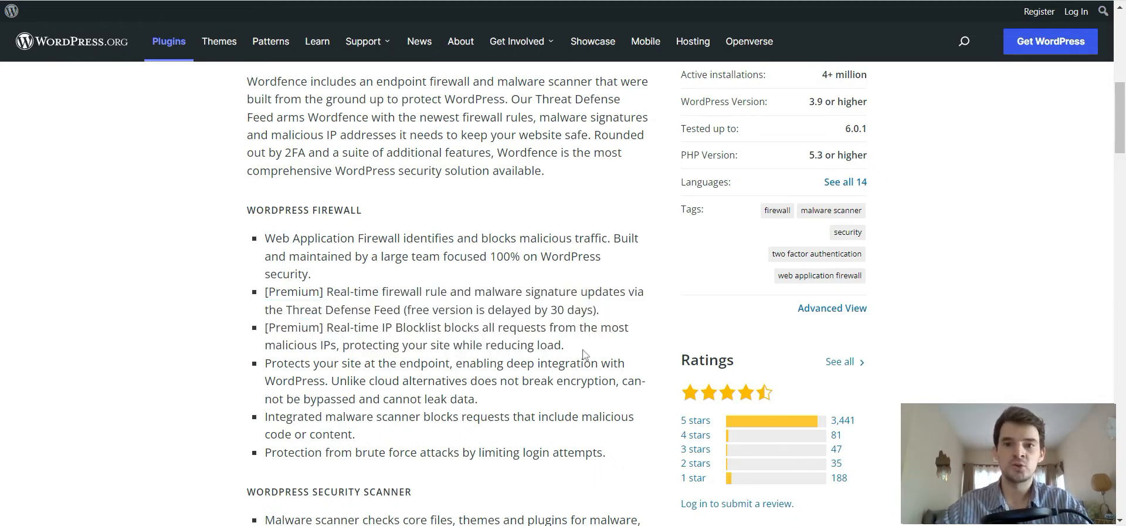
{"action": "scroll", "coordinate": [584, 355], "scroll_direction": "down", "scroll_amount": 5}
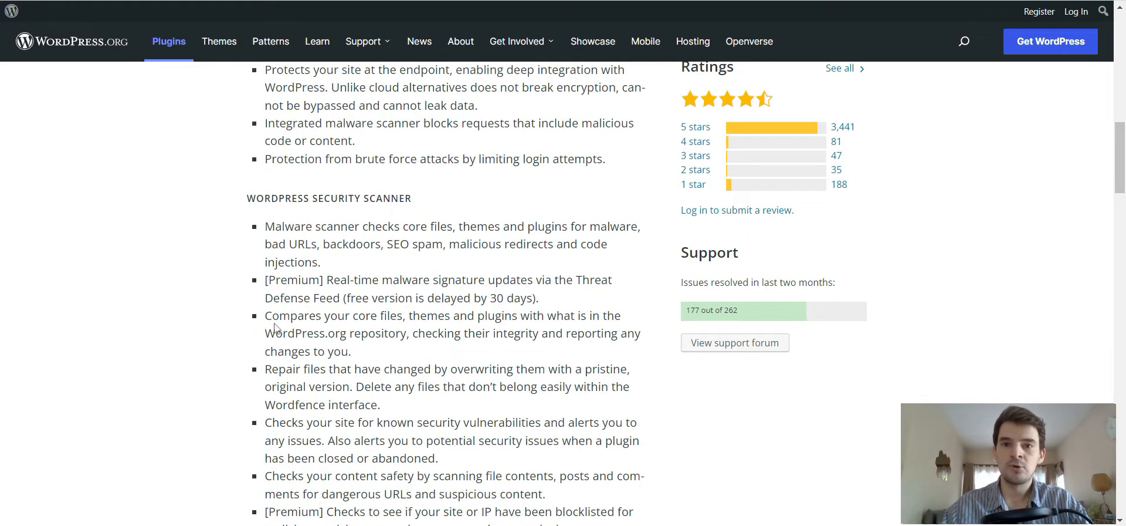
{"action": "scroll", "coordinate": [276, 327], "scroll_direction": "down", "scroll_amount": 18}
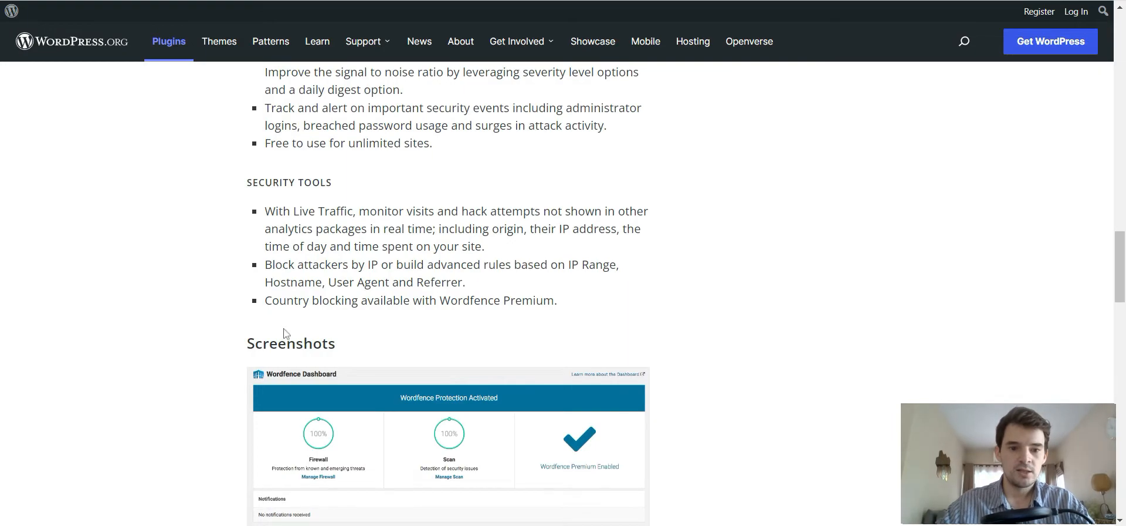
{"action": "scroll", "coordinate": [285, 329], "scroll_direction": "up", "scroll_amount": 20}
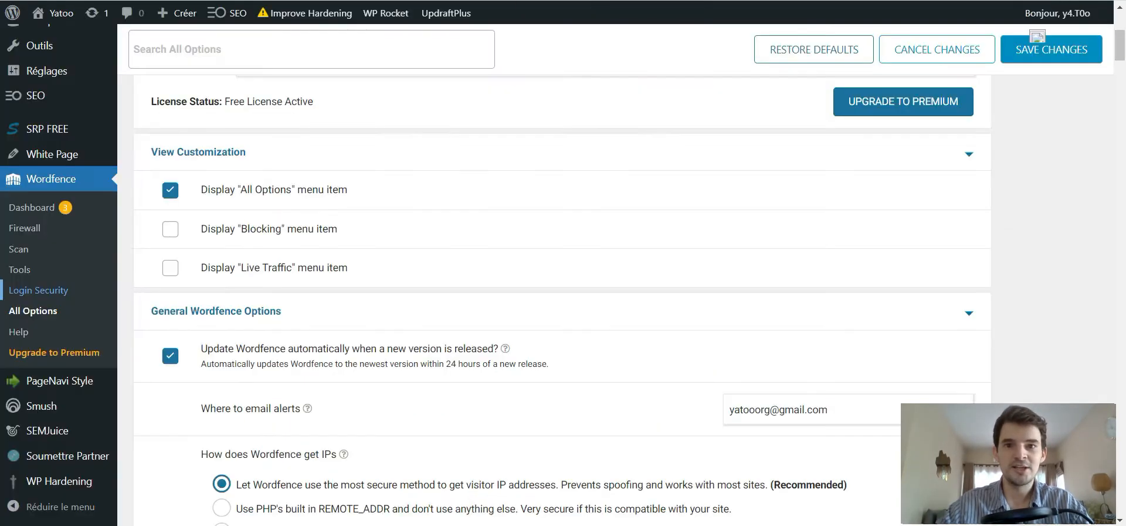
Step: Look over Wordfence's All Options page in the WordPress admin, collapsing all option sections and expanding them again
{"action": "scroll", "coordinate": [444, 422], "scroll_direction": "up", "scroll_amount": 5}
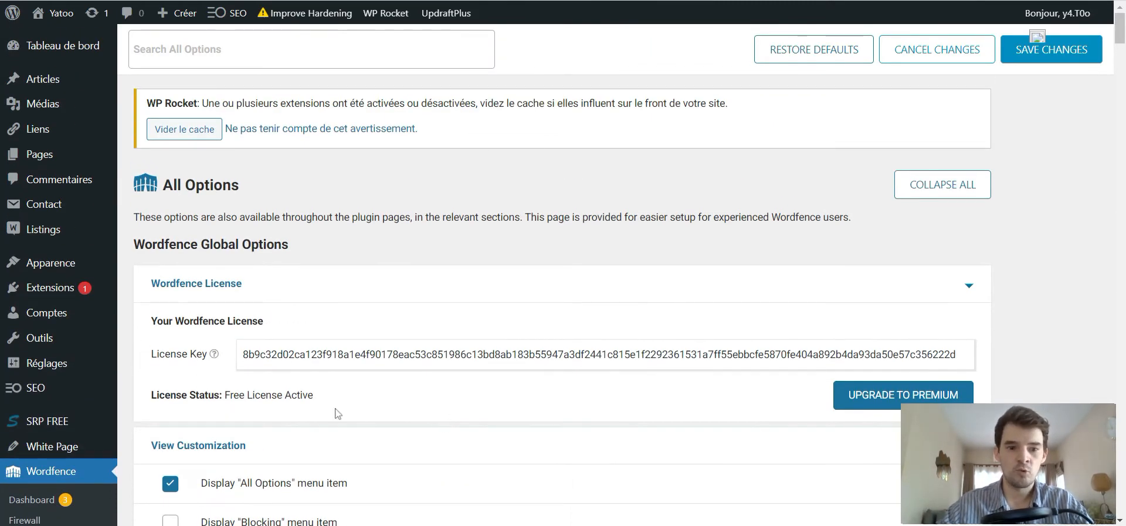
{"action": "scroll", "coordinate": [444, 423], "scroll_direction": "down", "scroll_amount": 5}
{"action": "scroll", "coordinate": [398, 384], "scroll_direction": "up", "scroll_amount": 5}
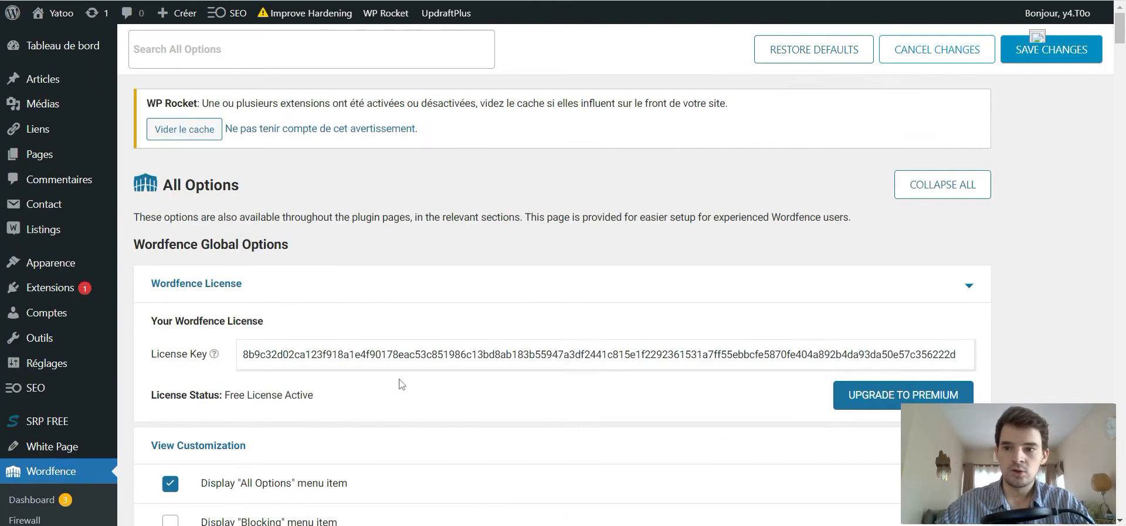
{"action": "scroll", "coordinate": [55, 405], "scroll_direction": "down", "scroll_amount": 2}
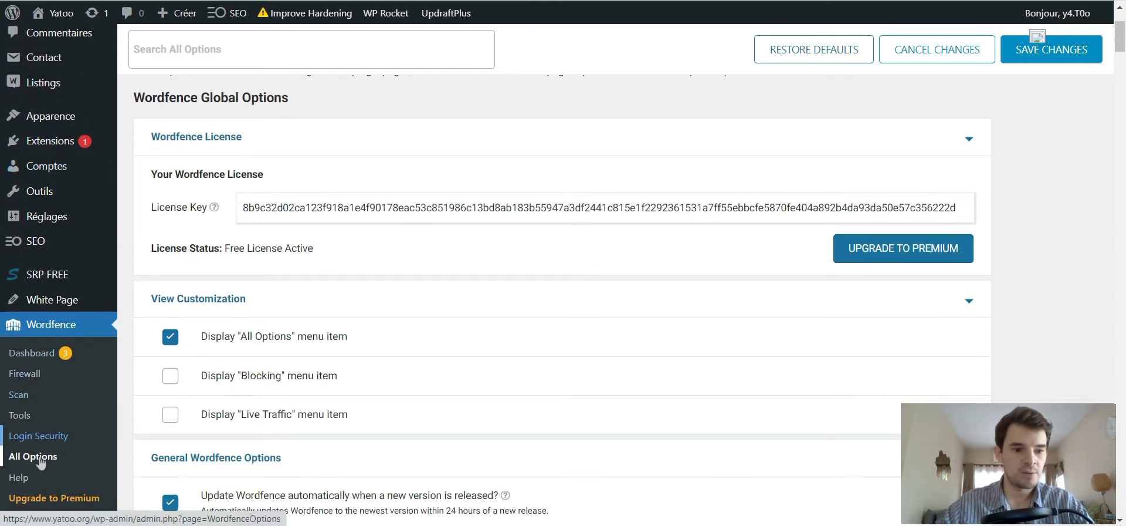
{"action": "scroll", "coordinate": [50, 458], "scroll_direction": "up", "scroll_amount": 2}
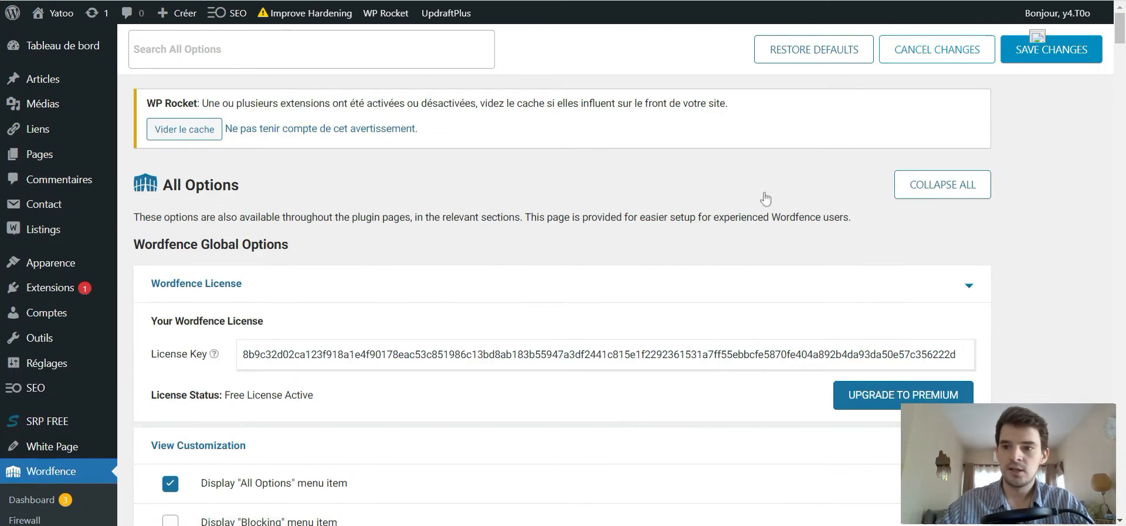
{"action": "left_click", "coordinate": [941, 189]}
{"action": "left_click", "coordinate": [942, 189]}
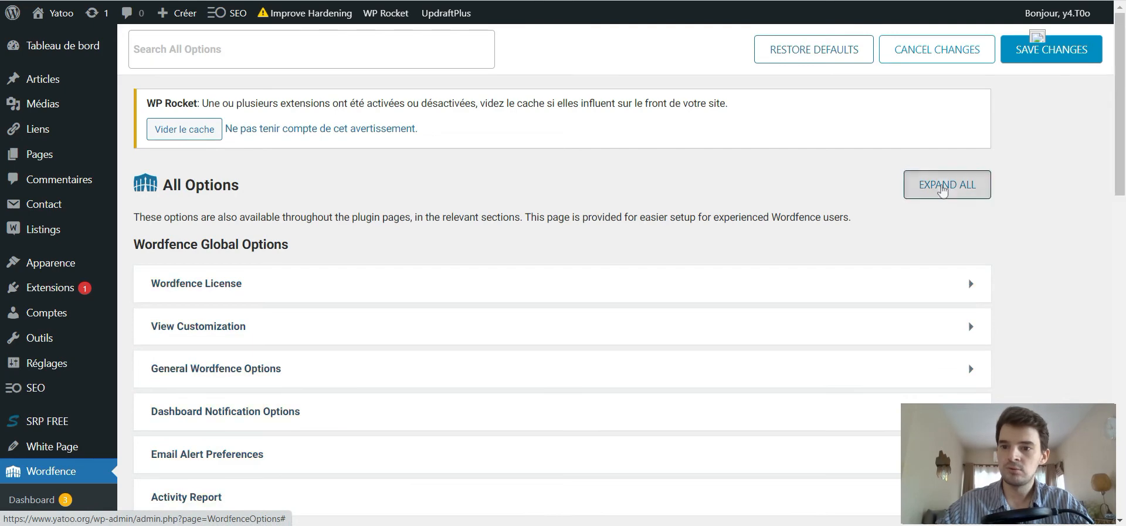
Step: Examine the general Wordfence options for automatic updates, the alert email address and the method of getting visitor IPs
{"action": "scroll", "coordinate": [531, 212], "scroll_direction": "down", "scroll_amount": 6}
{"action": "scroll", "coordinate": [531, 212], "scroll_direction": "down", "scroll_amount": 1}
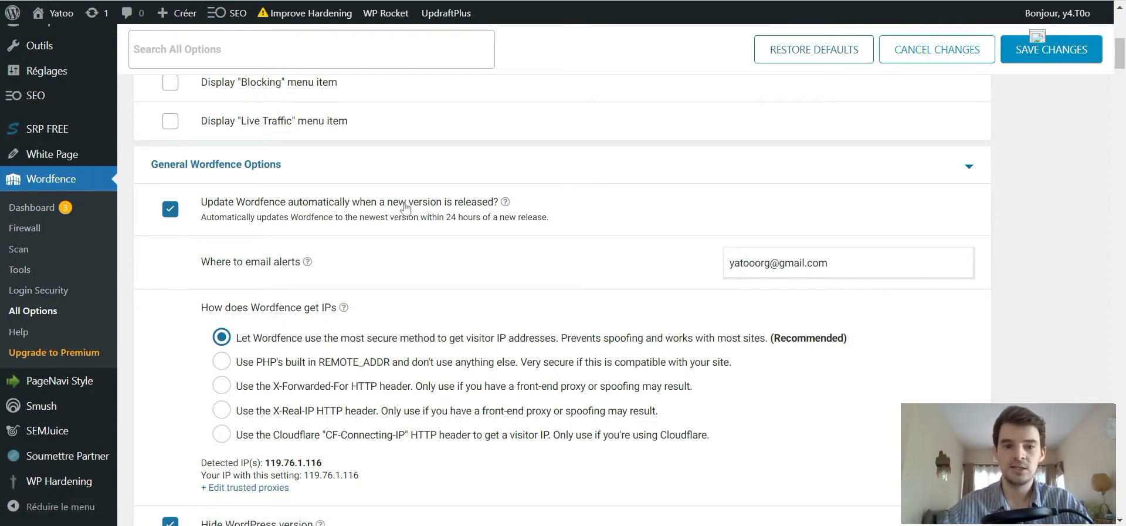
{"action": "scroll", "coordinate": [439, 230], "scroll_direction": "down", "scroll_amount": 1}
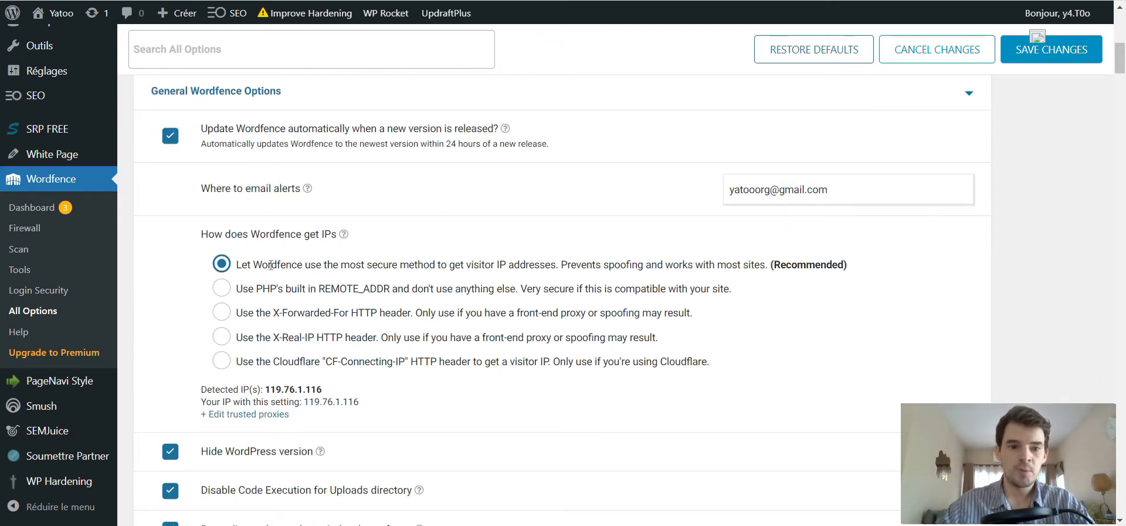
{"action": "left_click_drag", "start_coordinate": [750, 263], "coordinate": [396, 263]}
{"action": "left_click", "coordinate": [373, 263]}
{"action": "left_click_drag", "start_coordinate": [316, 264], "coordinate": [409, 265]}
{"action": "left_click", "coordinate": [543, 264]}
{"action": "left_click", "coordinate": [729, 317]}
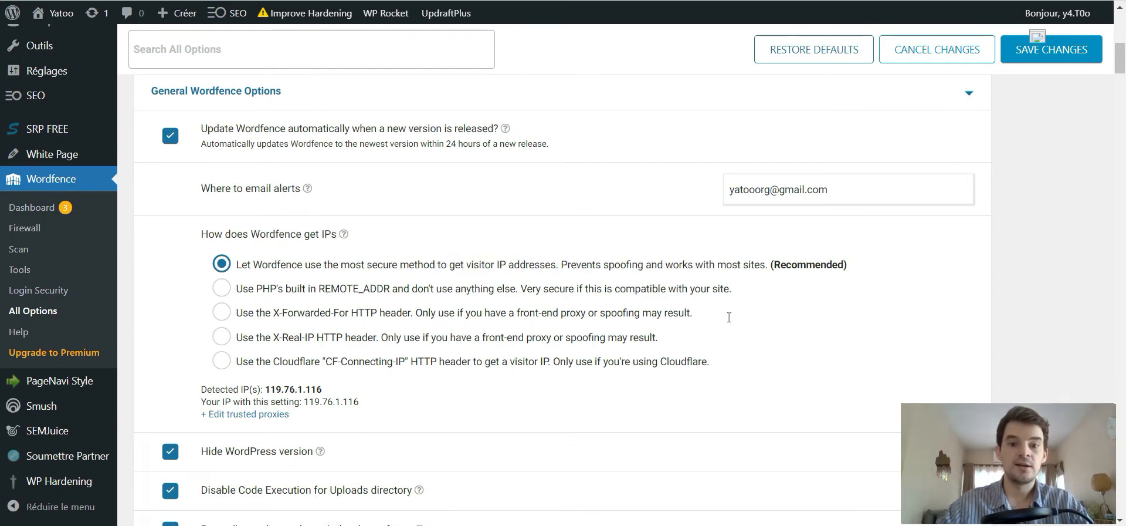
Step: Review the remaining general options, dashboard notifications, email alert preferences, activity report and basic firewall options
{"action": "scroll", "coordinate": [557, 262], "scroll_direction": "down", "scroll_amount": 2}
{"action": "scroll", "coordinate": [481, 267], "scroll_direction": "down", "scroll_amount": 1}
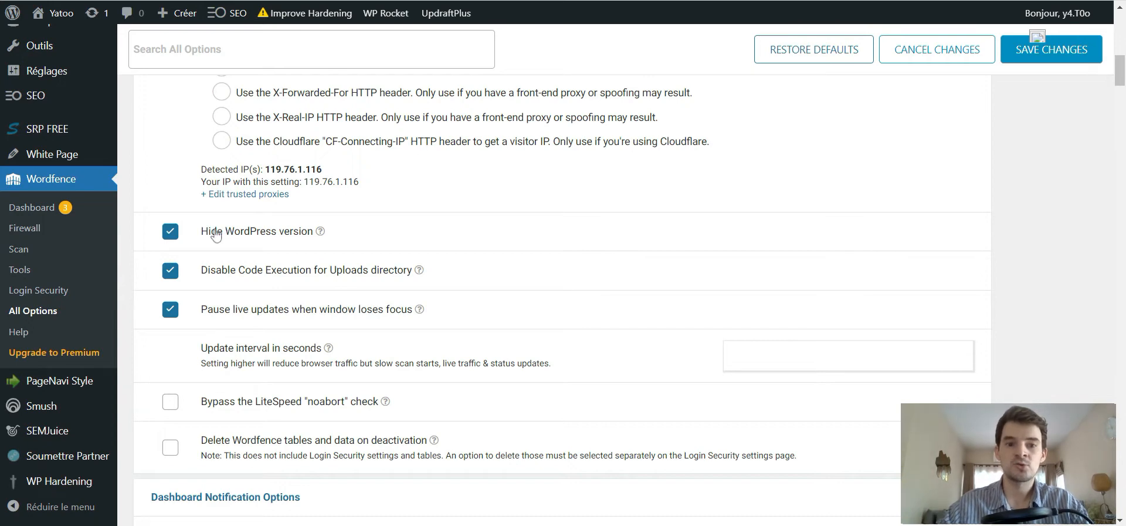
{"action": "scroll", "coordinate": [215, 235], "scroll_direction": "down", "scroll_amount": 1}
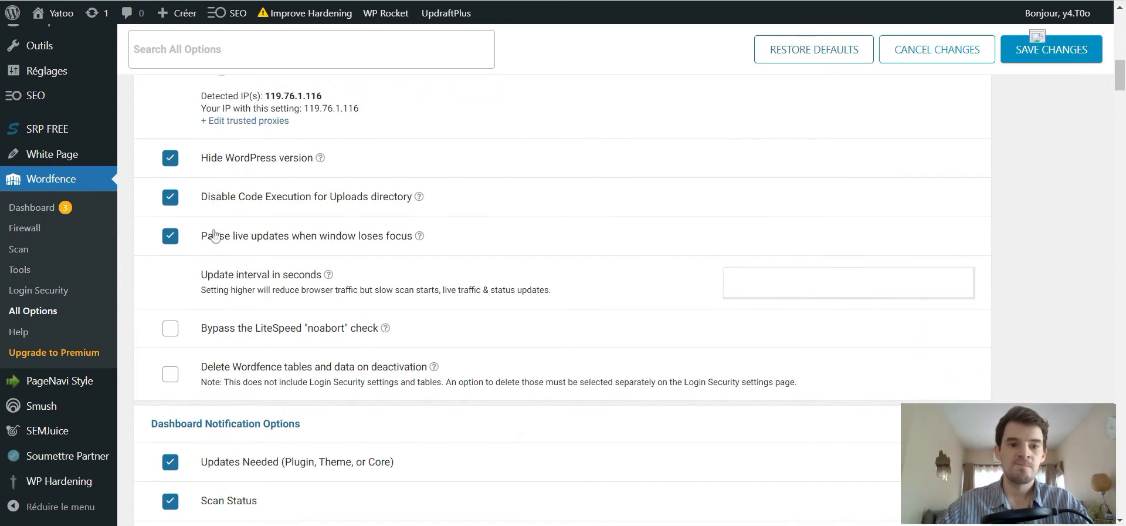
{"action": "scroll", "coordinate": [168, 220], "scroll_direction": "down", "scroll_amount": 6}
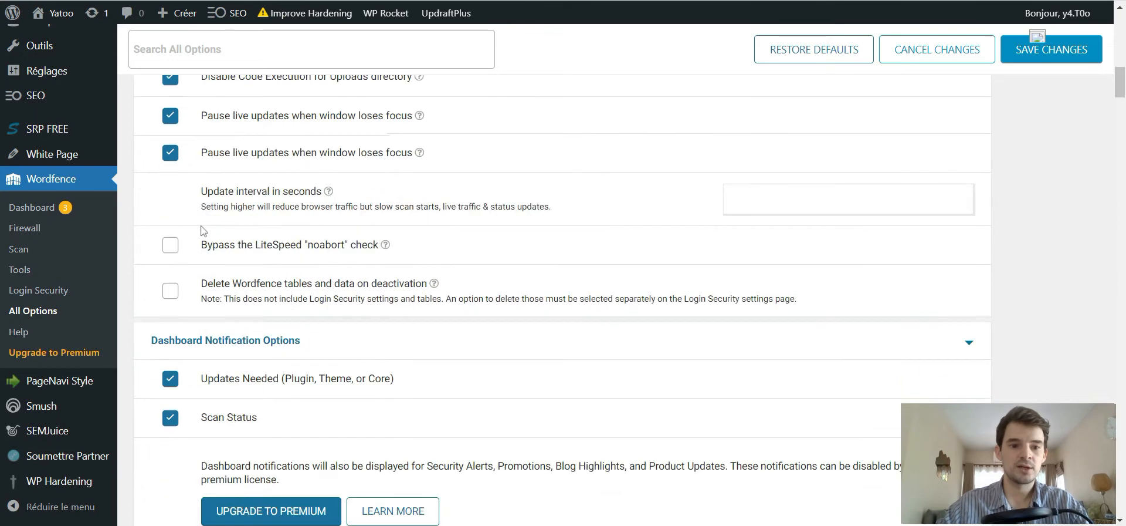
{"action": "scroll", "coordinate": [432, 173], "scroll_direction": "down", "scroll_amount": 2}
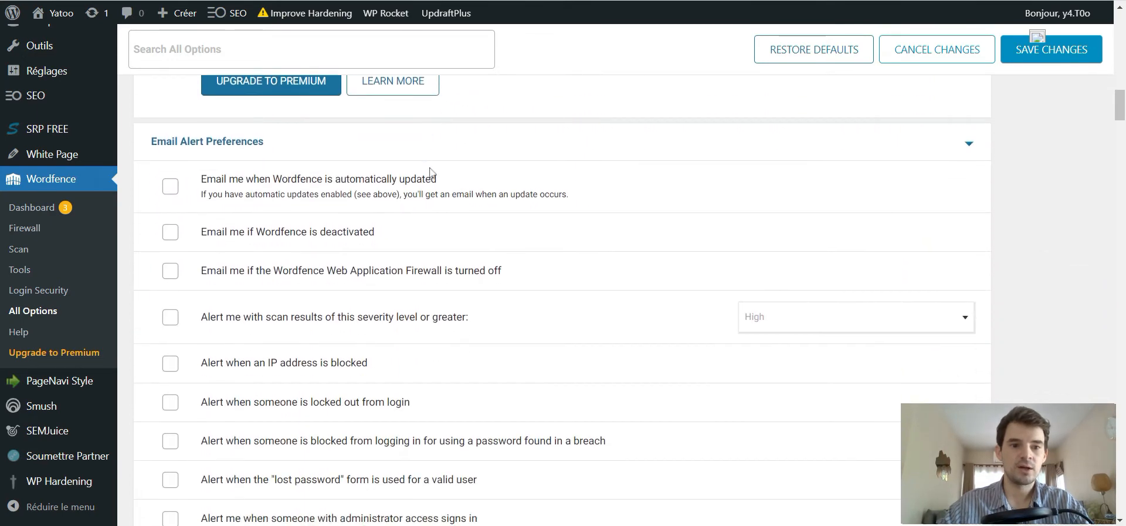
{"action": "scroll", "coordinate": [399, 169], "scroll_direction": "up", "scroll_amount": 1}
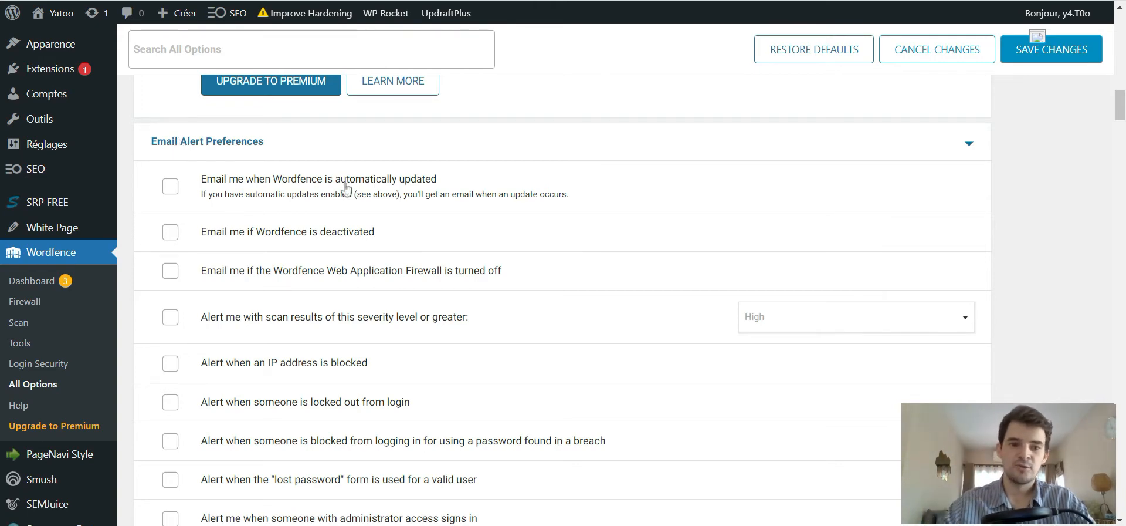
{"action": "scroll", "coordinate": [352, 202], "scroll_direction": "down", "scroll_amount": 3}
{"action": "scroll", "coordinate": [354, 210], "scroll_direction": "down", "scroll_amount": 2}
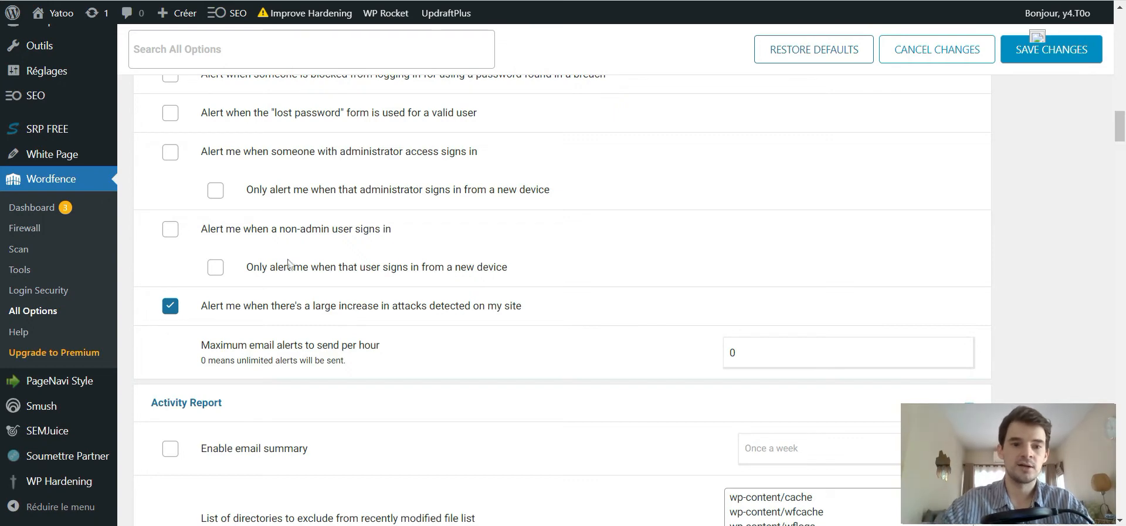
{"action": "scroll", "coordinate": [359, 322], "scroll_direction": "down", "scroll_amount": 1}
{"action": "scroll", "coordinate": [360, 321], "scroll_direction": "down", "scroll_amount": 3}
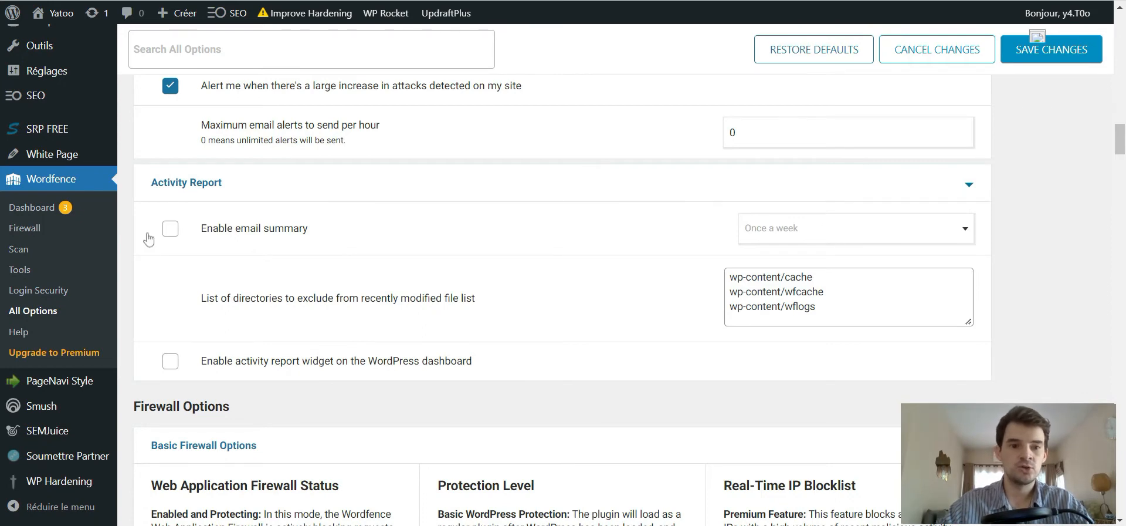
{"action": "scroll", "coordinate": [151, 233], "scroll_direction": "down", "scroll_amount": 5}
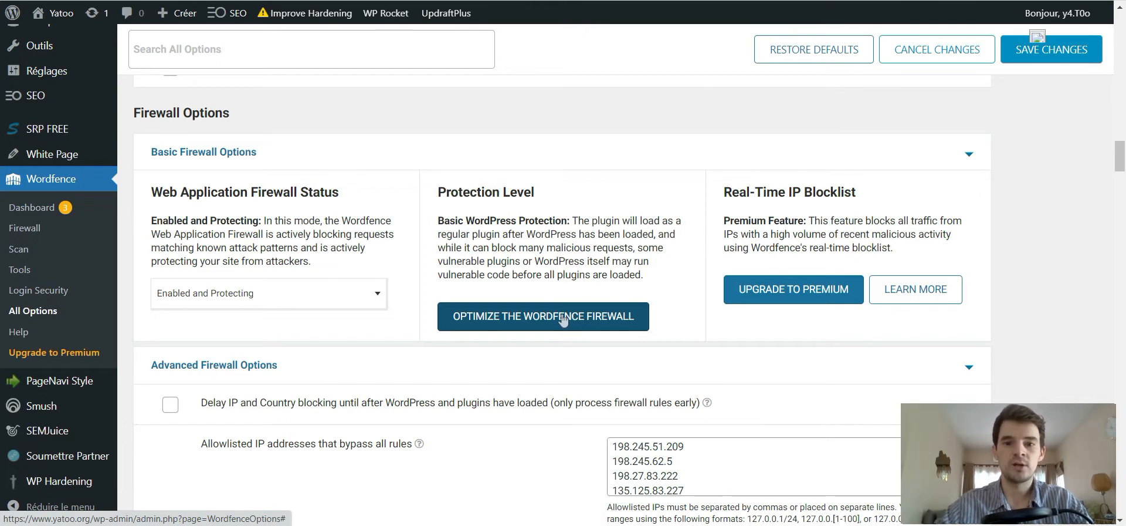
Step: In the advanced firewall options, enable delaying IP and country blocking until WordPress and plugins have loaded, and allowlist the ManageWP service
{"action": "scroll", "coordinate": [654, 196], "scroll_direction": "down", "scroll_amount": 1}
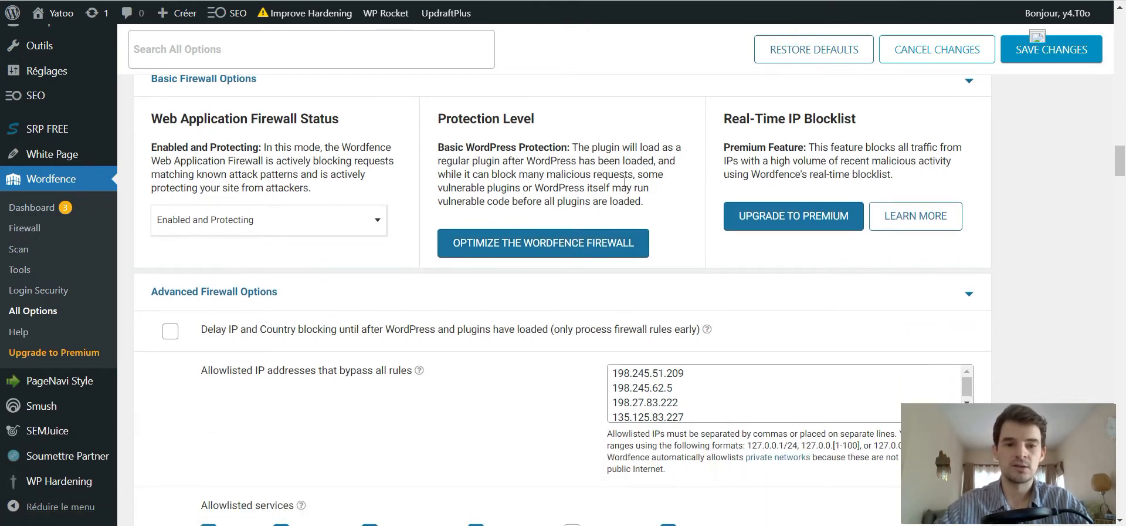
{"action": "scroll", "coordinate": [771, 293], "scroll_direction": "down", "scroll_amount": 1}
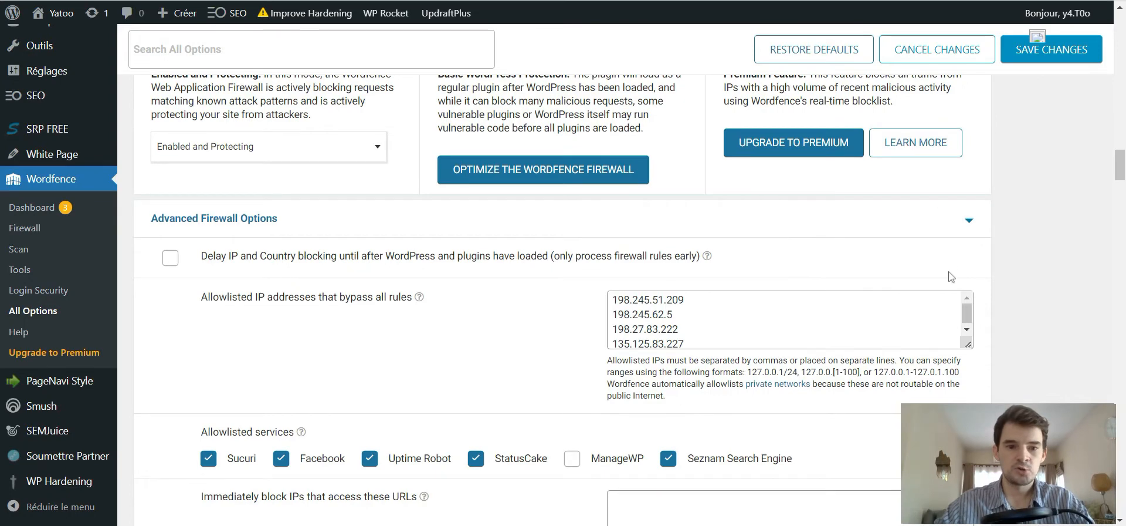
{"action": "left_click", "coordinate": [170, 258]}
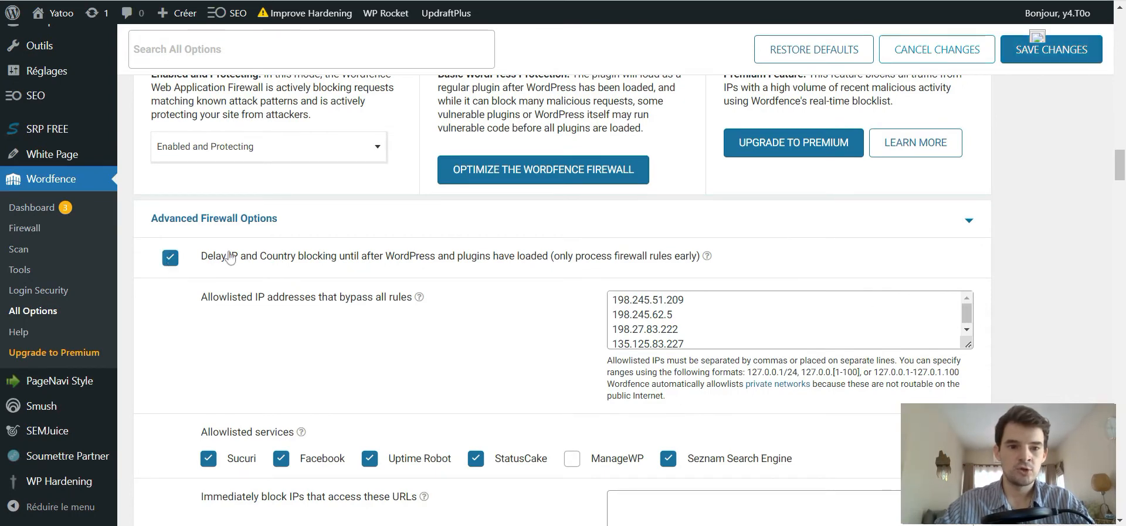
{"action": "scroll", "coordinate": [456, 271], "scroll_direction": "down", "scroll_amount": 1}
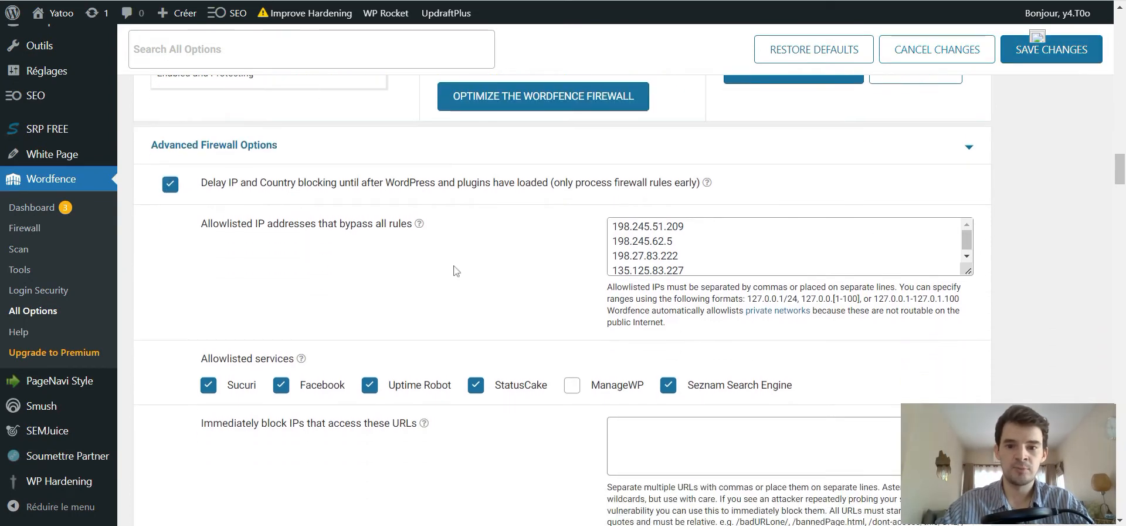
{"action": "left_click", "coordinate": [571, 385]}
Step: Review the firewall rules and the brute force protection settings for login failures, forgot-password attempts, counting period and lockout duration
{"action": "scroll", "coordinate": [613, 376], "scroll_direction": "down", "scroll_amount": 5}
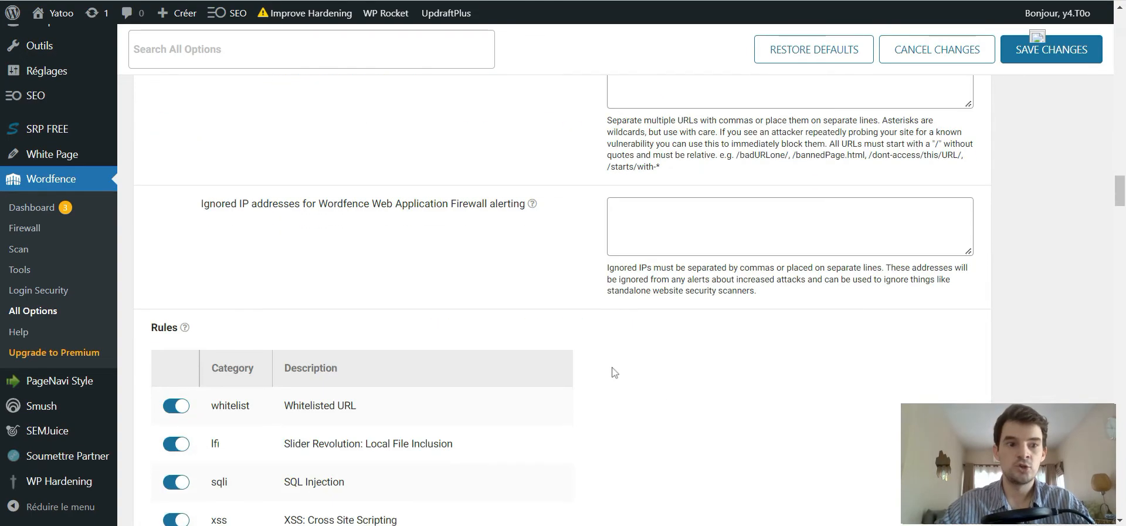
{"action": "scroll", "coordinate": [612, 226], "scroll_direction": "down", "scroll_amount": 5}
{"action": "scroll", "coordinate": [612, 226], "scroll_direction": "down", "scroll_amount": 8}
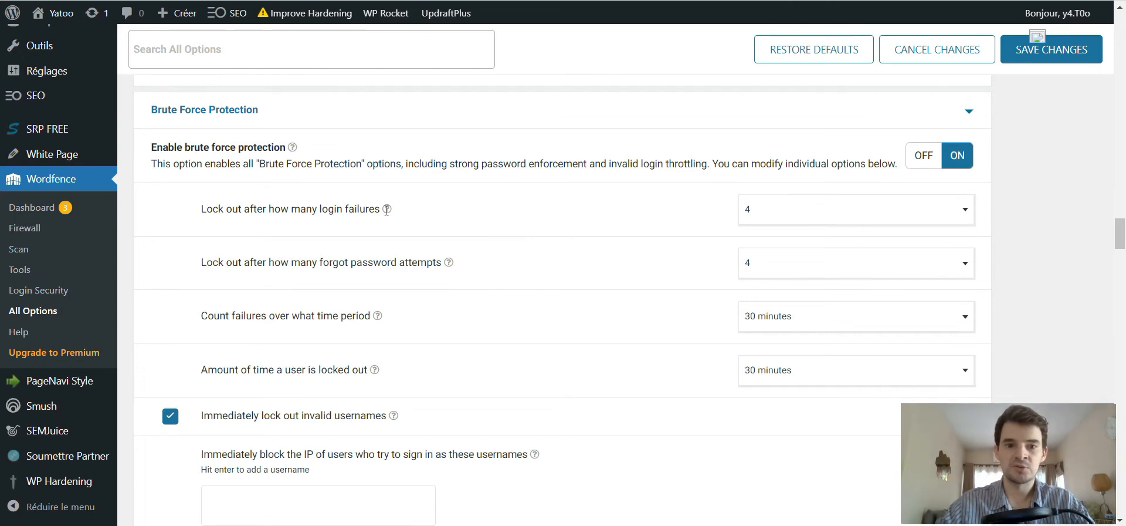
{"action": "left_click_drag", "start_coordinate": [376, 211], "coordinate": [263, 205]}
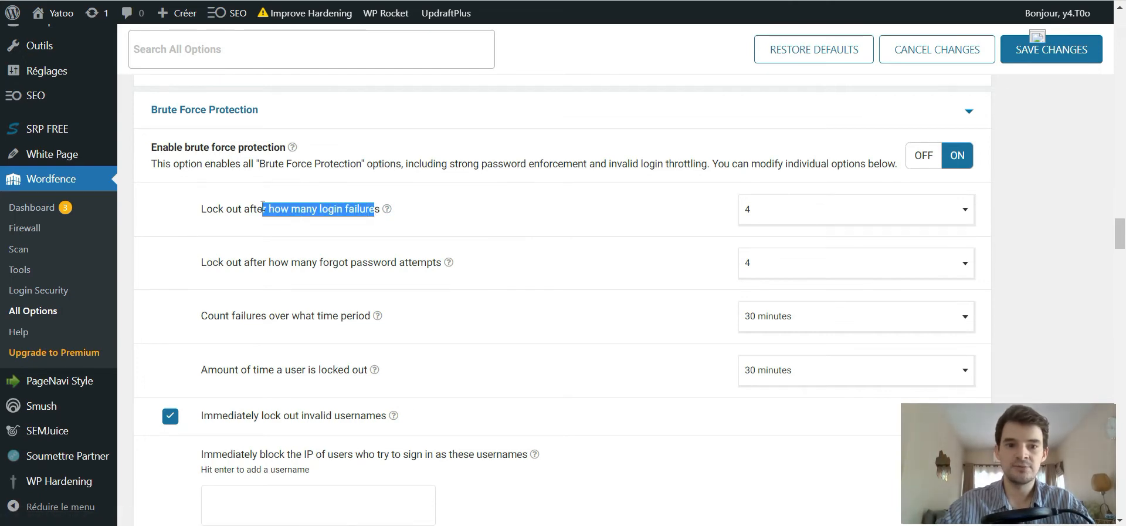
{"action": "left_click", "coordinate": [263, 206]}
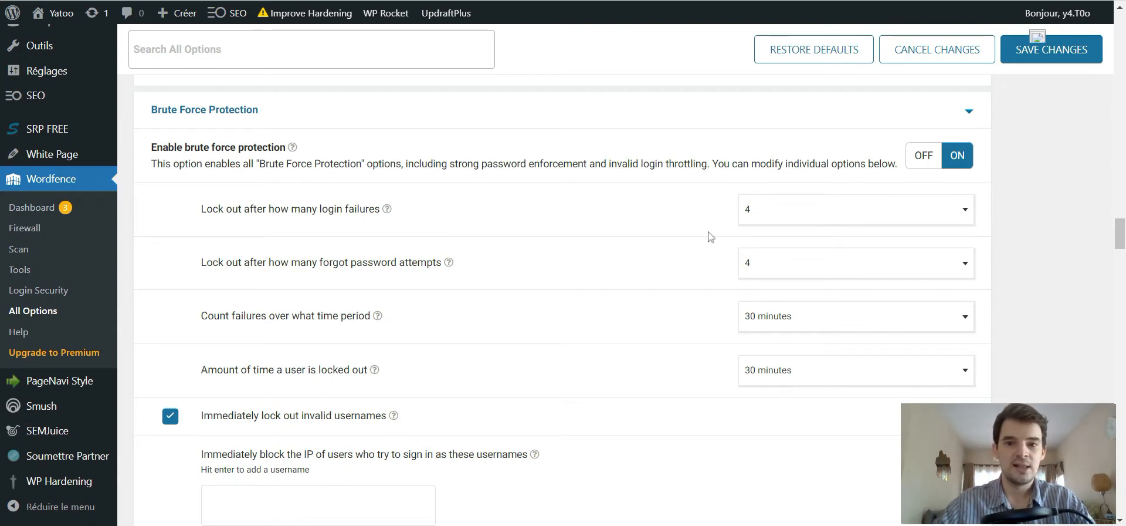
{"action": "scroll", "coordinate": [734, 276], "scroll_direction": "down", "scroll_amount": 2}
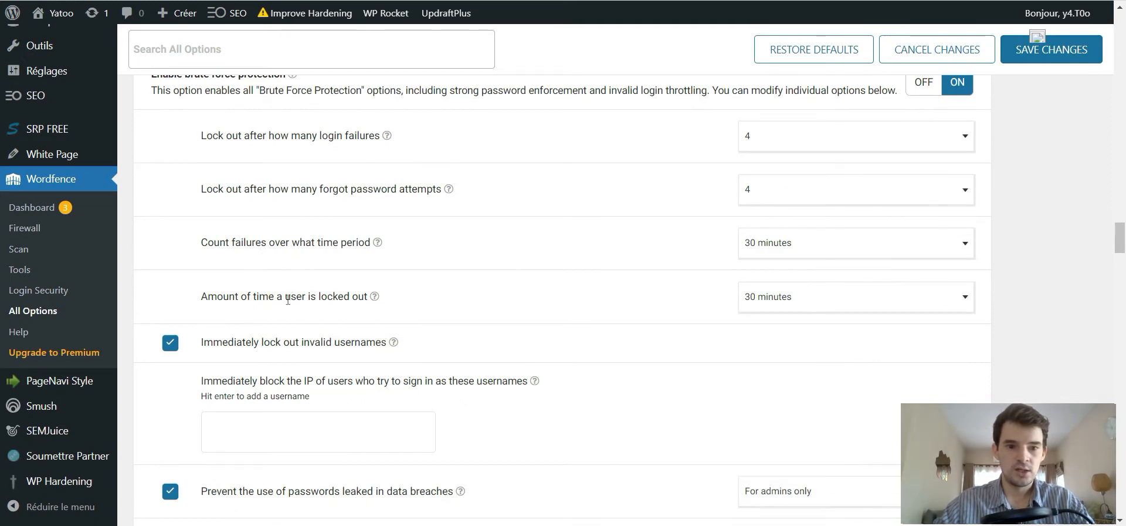
{"action": "left_click_drag", "start_coordinate": [289, 246], "coordinate": [241, 246]}
{"action": "left_click", "coordinate": [244, 258]}
{"action": "left_click_drag", "start_coordinate": [232, 301], "coordinate": [277, 297]}
{"action": "left_click", "coordinate": [345, 308]}
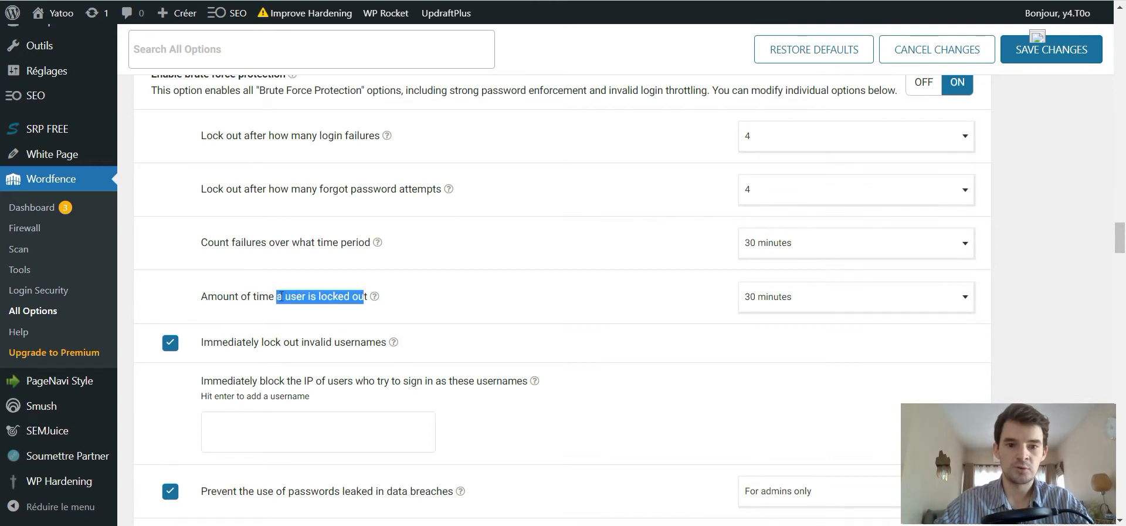
{"action": "left_click", "coordinate": [280, 296]}
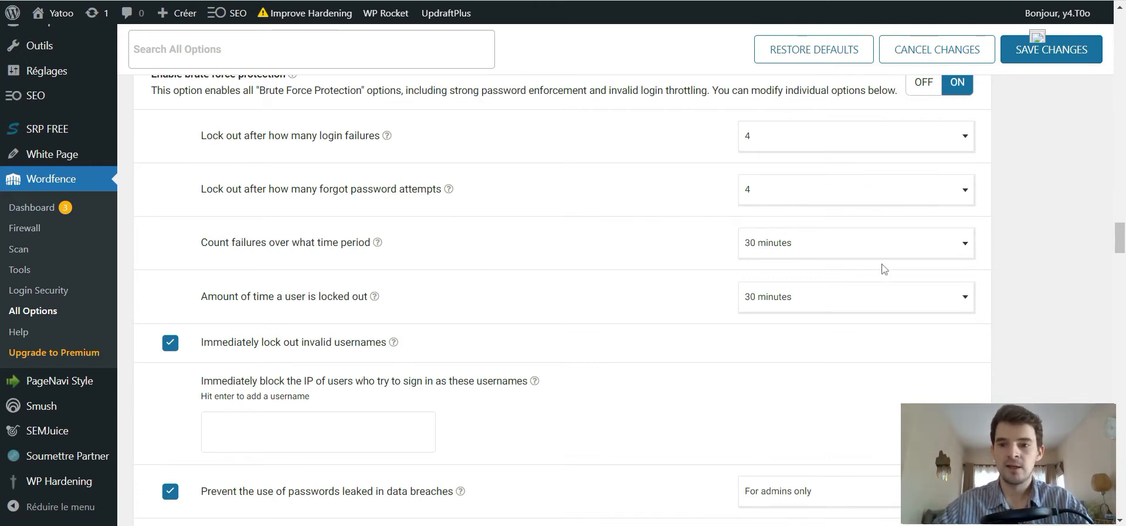
Step: Inspect the available choices for the failure counting period and the user lockout duration in the brute force protection settings
{"action": "left_click", "coordinate": [848, 249]}
{"action": "scroll", "coordinate": [861, 356], "scroll_direction": "down", "scroll_amount": 2}
{"action": "scroll", "coordinate": [860, 355], "scroll_direction": "down", "scroll_amount": 1}
{"action": "left_click", "coordinate": [805, 307]}
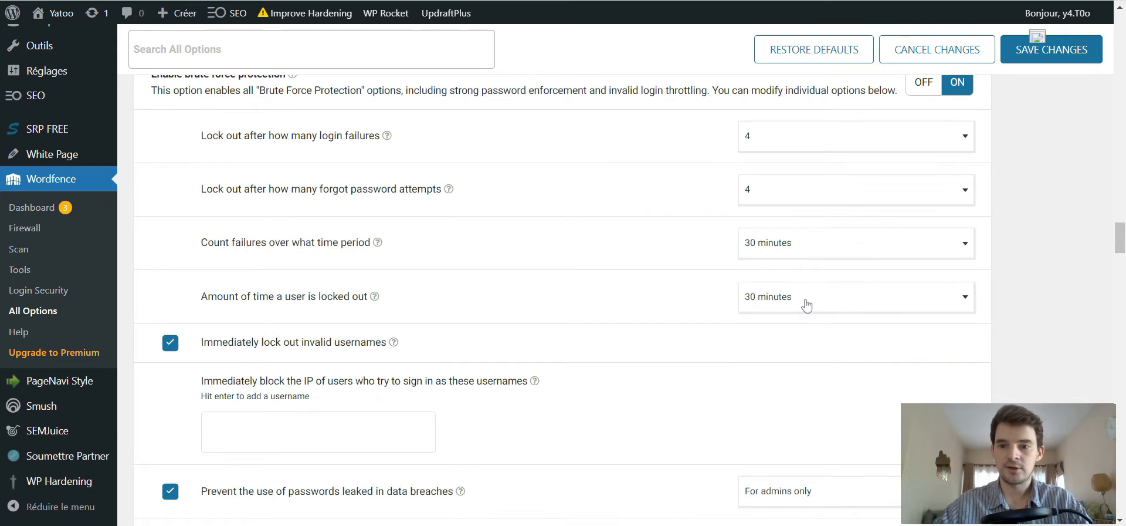
{"action": "left_click", "coordinate": [807, 303]}
{"action": "left_click", "coordinate": [729, 310]}
{"action": "scroll", "coordinate": [850, 294], "scroll_direction": "down", "scroll_amount": 2}
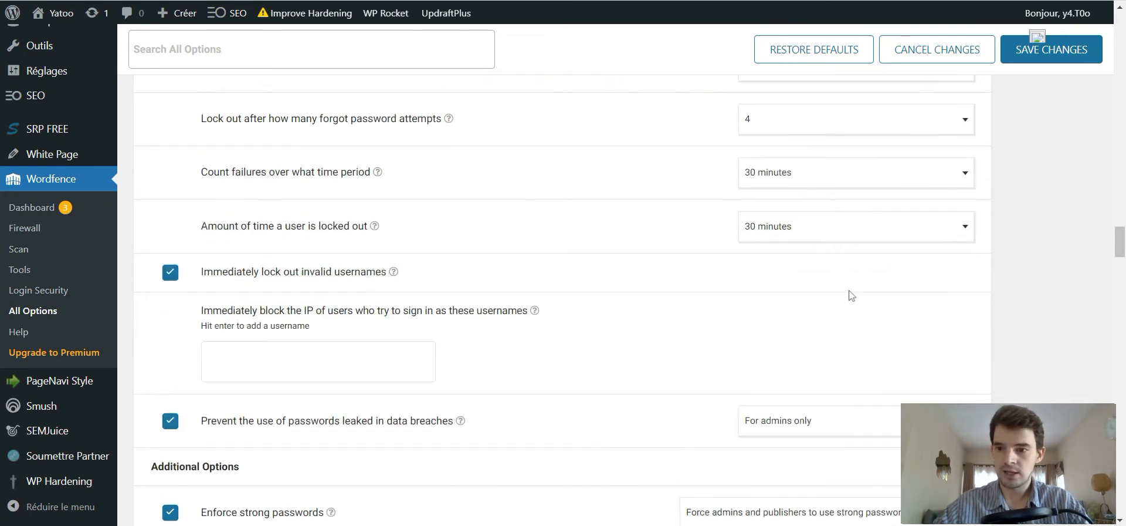
{"action": "scroll", "coordinate": [899, 223], "scroll_direction": "up", "scroll_amount": 2}
{"action": "left_click", "coordinate": [881, 251]}
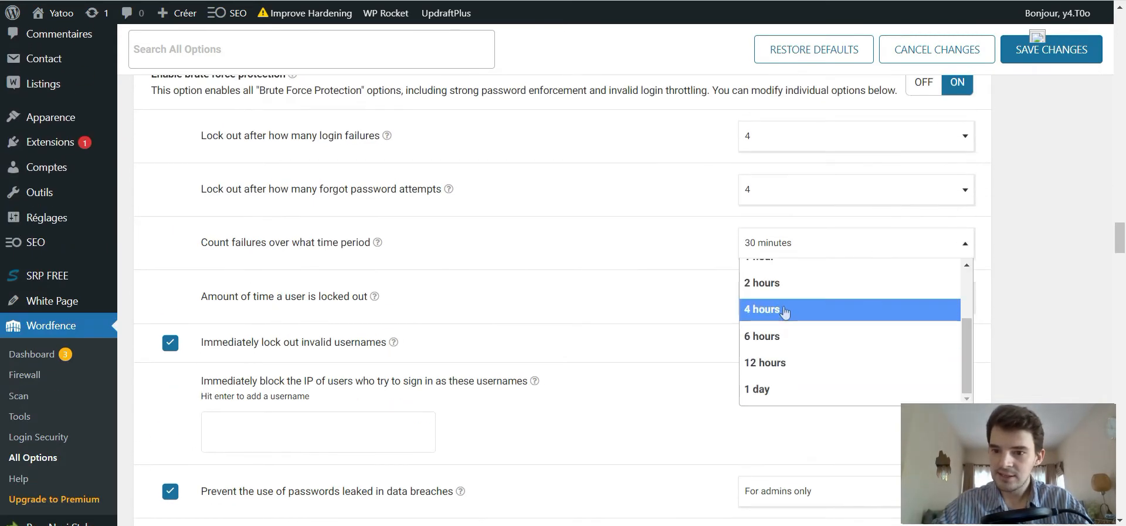
{"action": "left_click", "coordinate": [785, 247]}
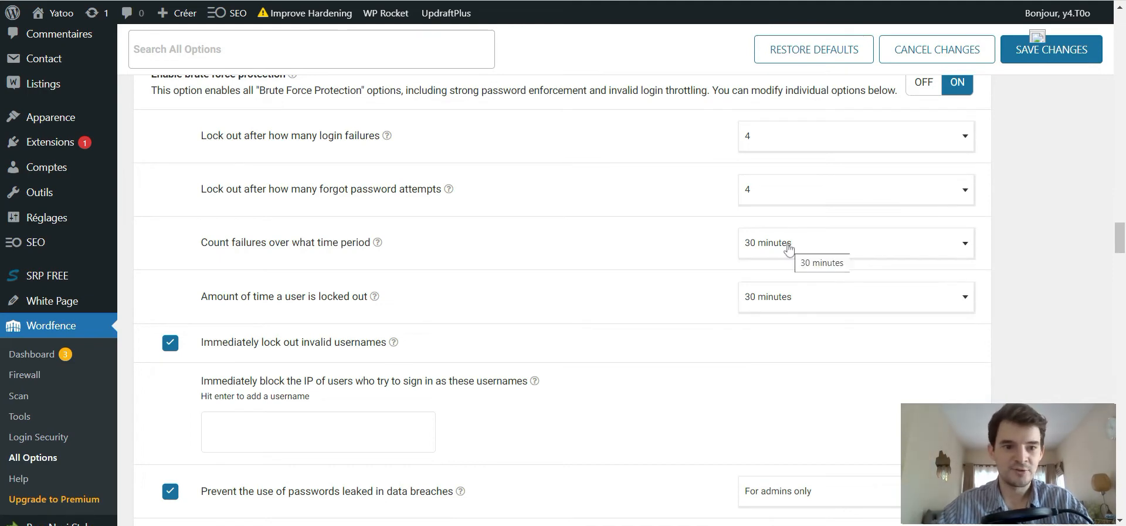
Step: Add "admin" to the usernames whose IP is immediately blocked when they try to sign in
{"action": "scroll", "coordinate": [625, 247], "scroll_direction": "down", "scroll_amount": 1}
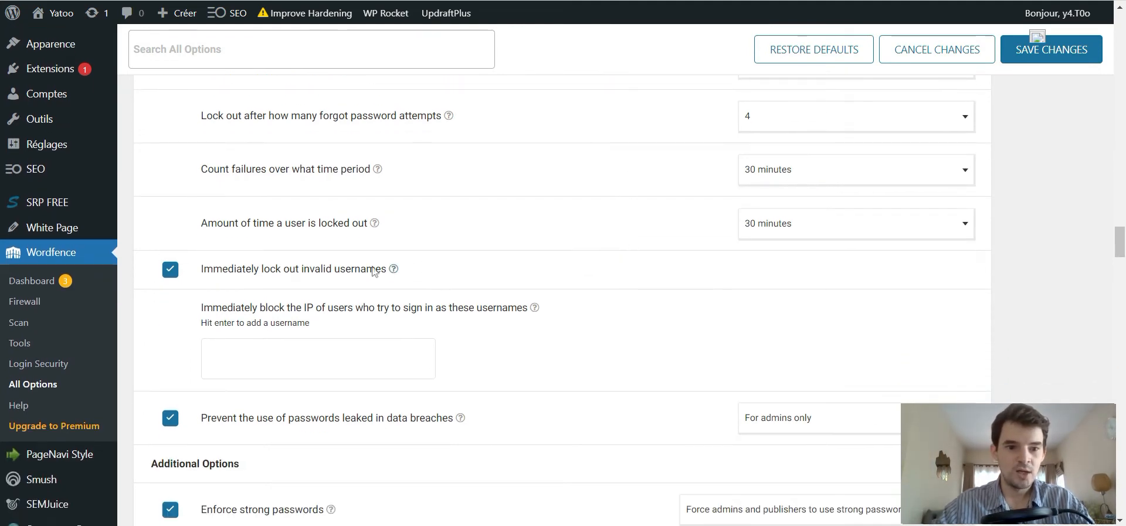
{"action": "scroll", "coordinate": [374, 271], "scroll_direction": "down", "scroll_amount": 1}
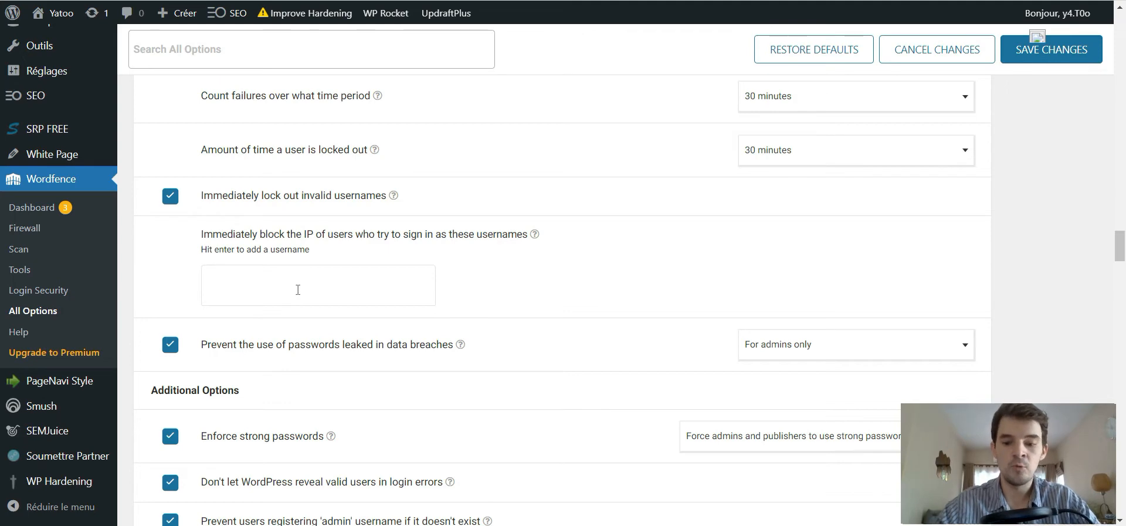
{"action": "type", "text": "dmin"}
{"action": "key", "text": "Return"}
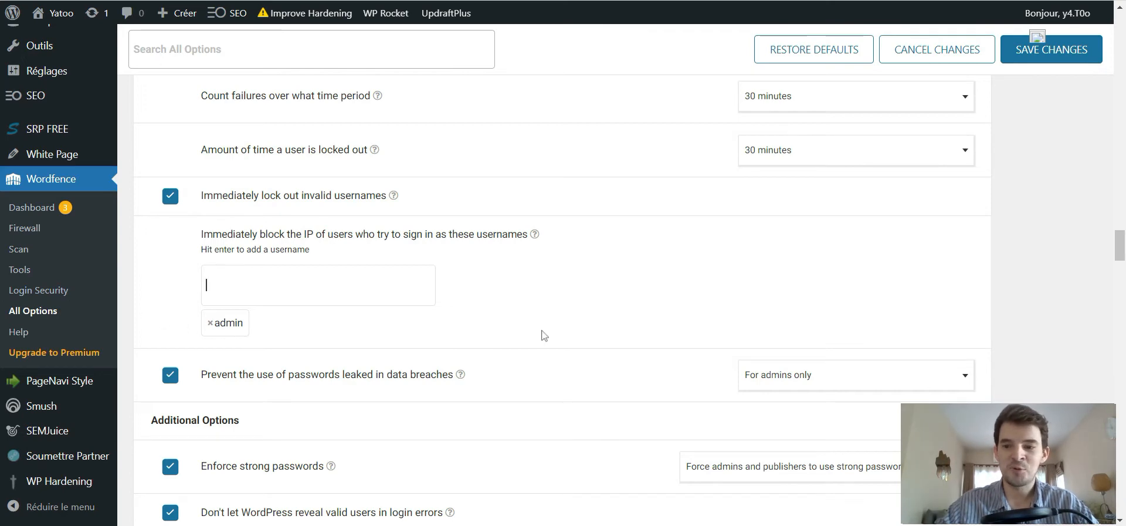
Step: Review the leaked-password protection, the additional brute force options, the rate limiting rules and the allowlisted URLs
{"action": "scroll", "coordinate": [418, 283], "scroll_direction": "down", "scroll_amount": 1}
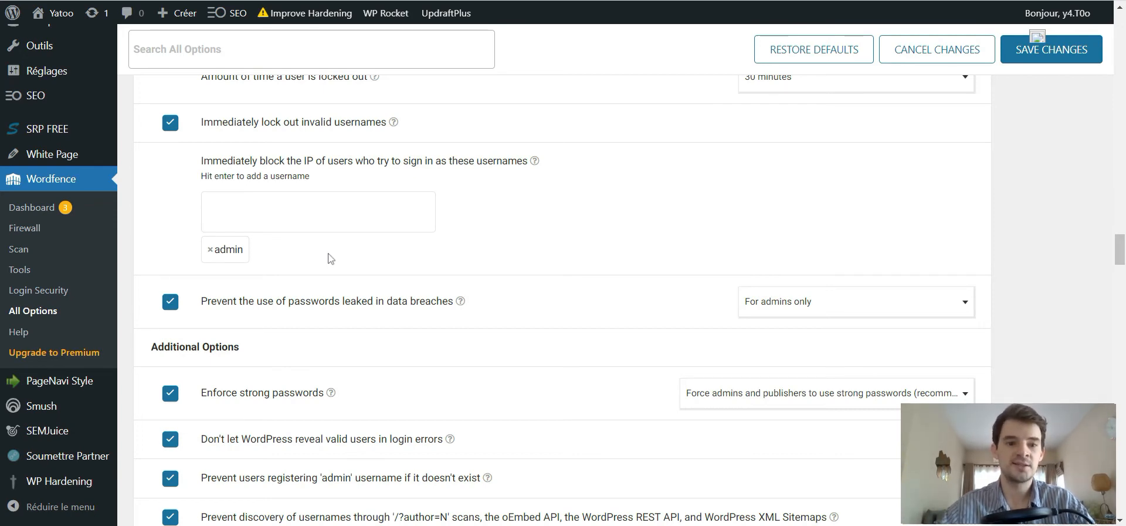
{"action": "scroll", "coordinate": [432, 252], "scroll_direction": "down", "scroll_amount": 1}
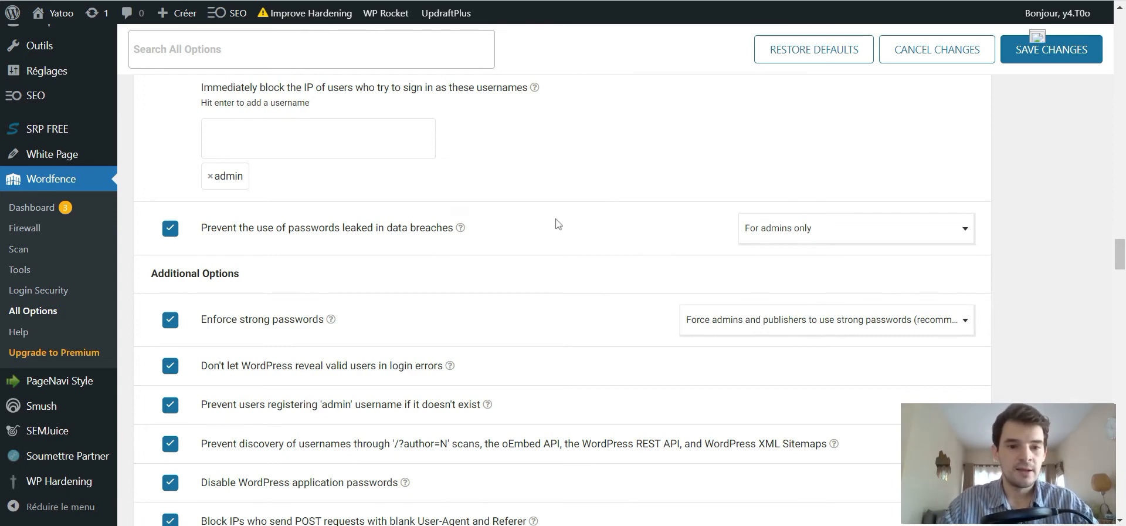
{"action": "scroll", "coordinate": [452, 223], "scroll_direction": "down", "scroll_amount": 3}
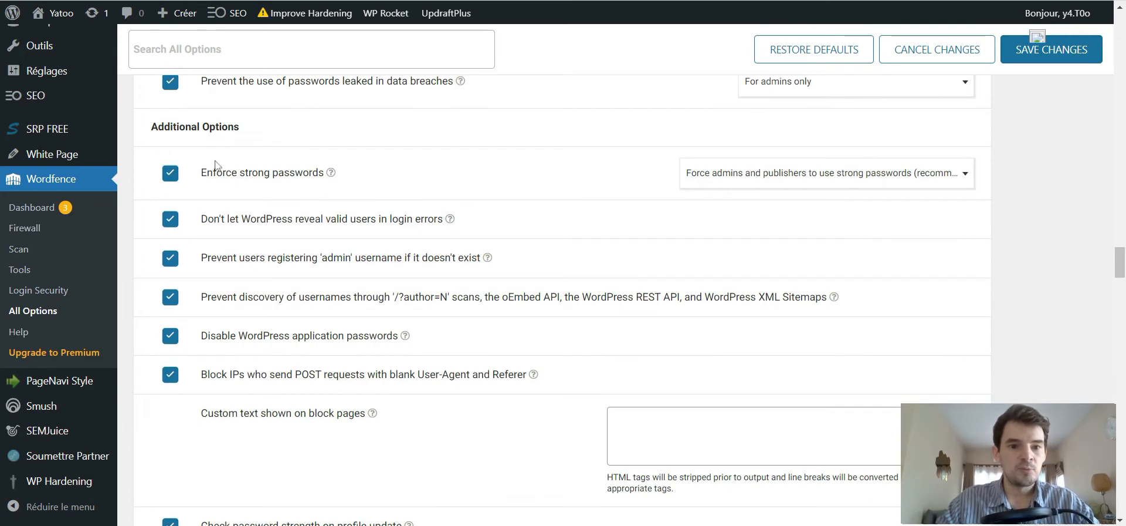
{"action": "scroll", "coordinate": [252, 245], "scroll_direction": "down", "scroll_amount": 3}
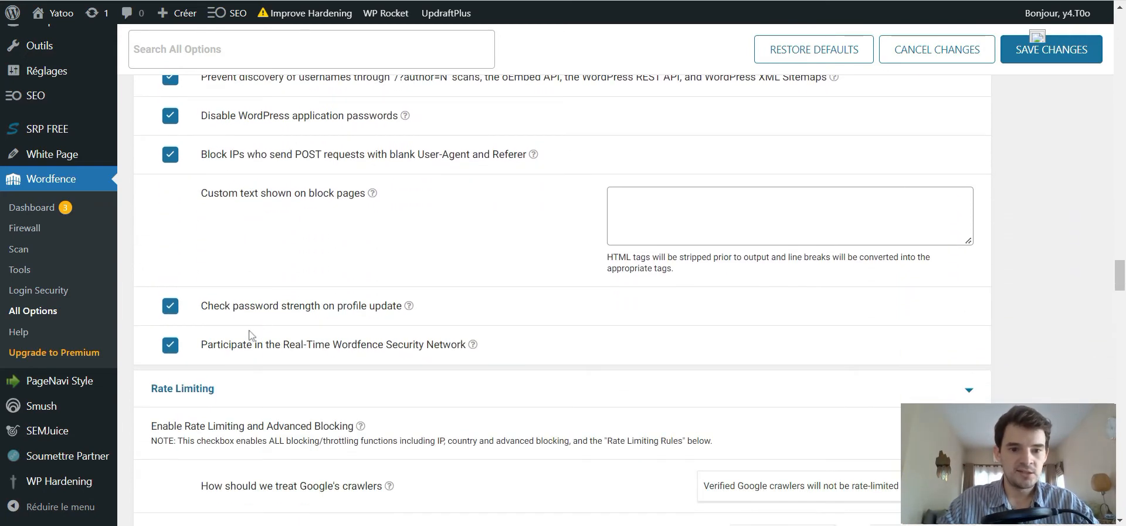
{"action": "scroll", "coordinate": [578, 281], "scroll_direction": "down", "scroll_amount": 7}
{"action": "scroll", "coordinate": [572, 273], "scroll_direction": "down", "scroll_amount": 15}
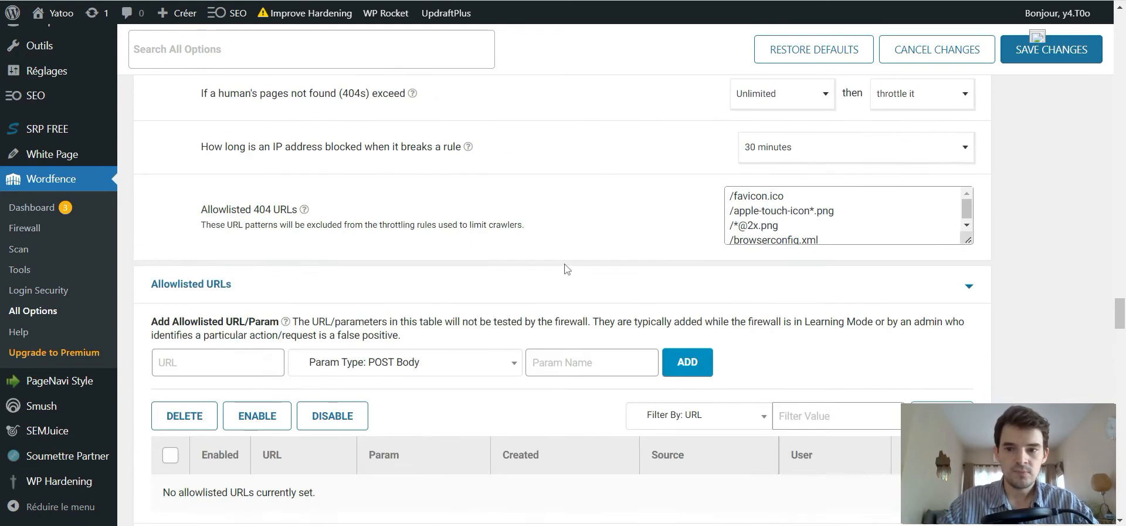
{"action": "scroll", "coordinate": [563, 267], "scroll_direction": "down", "scroll_amount": 4}
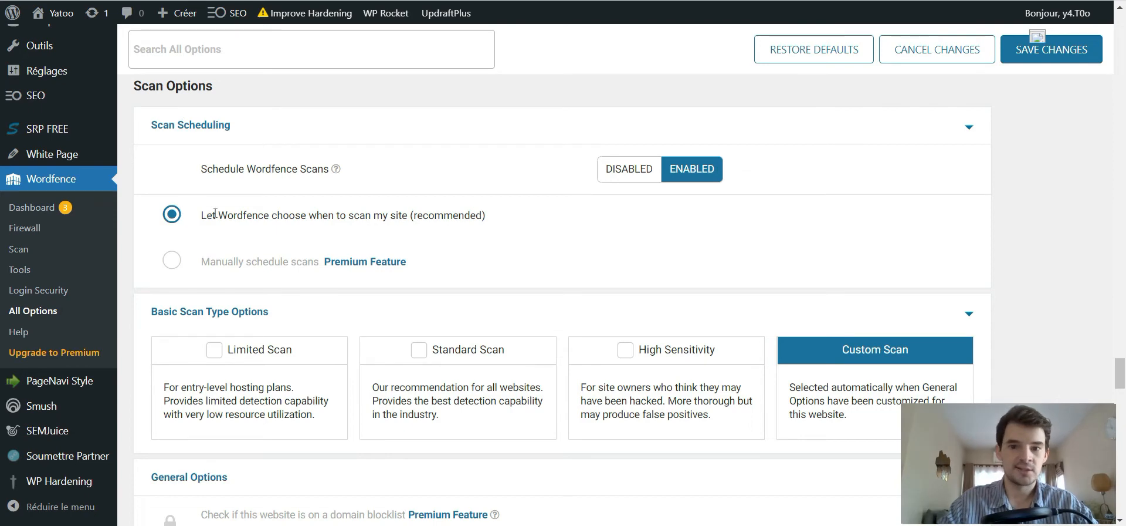
Step: Review the scan type, general, performance and advanced scan options, followed by the live traffic and remaining tool options
{"action": "scroll", "coordinate": [297, 176], "scroll_direction": "down", "scroll_amount": 5}
{"action": "scroll", "coordinate": [850, 206], "scroll_direction": "up", "scroll_amount": 2}
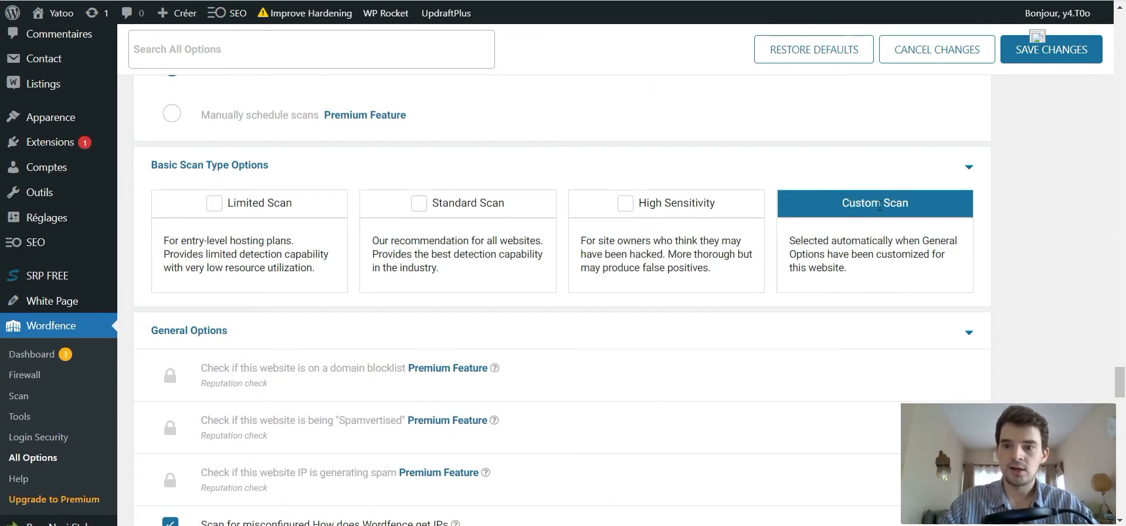
{"action": "scroll", "coordinate": [880, 203], "scroll_direction": "down", "scroll_amount": 9}
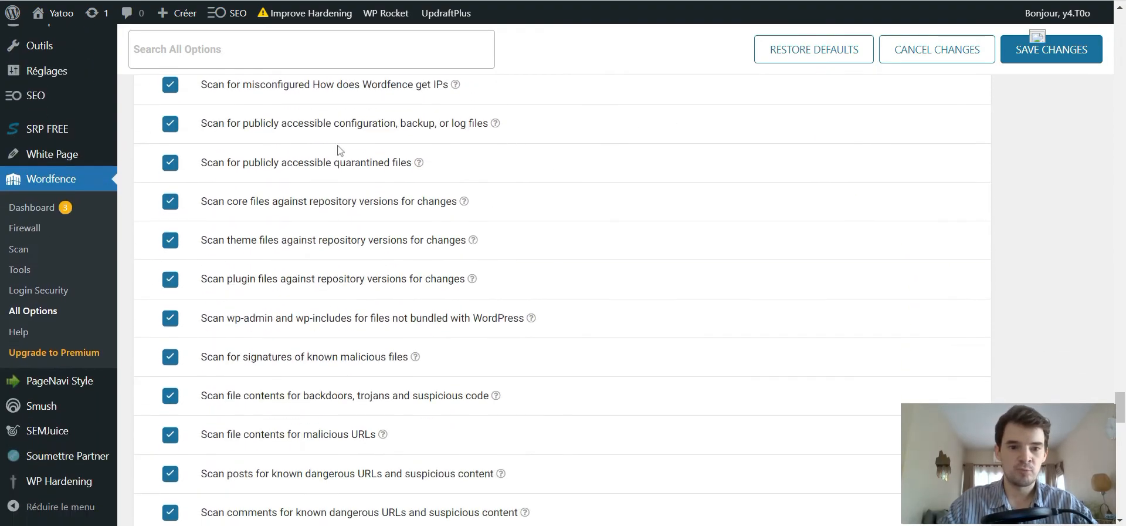
{"action": "scroll", "coordinate": [269, 194], "scroll_direction": "down", "scroll_amount": 7}
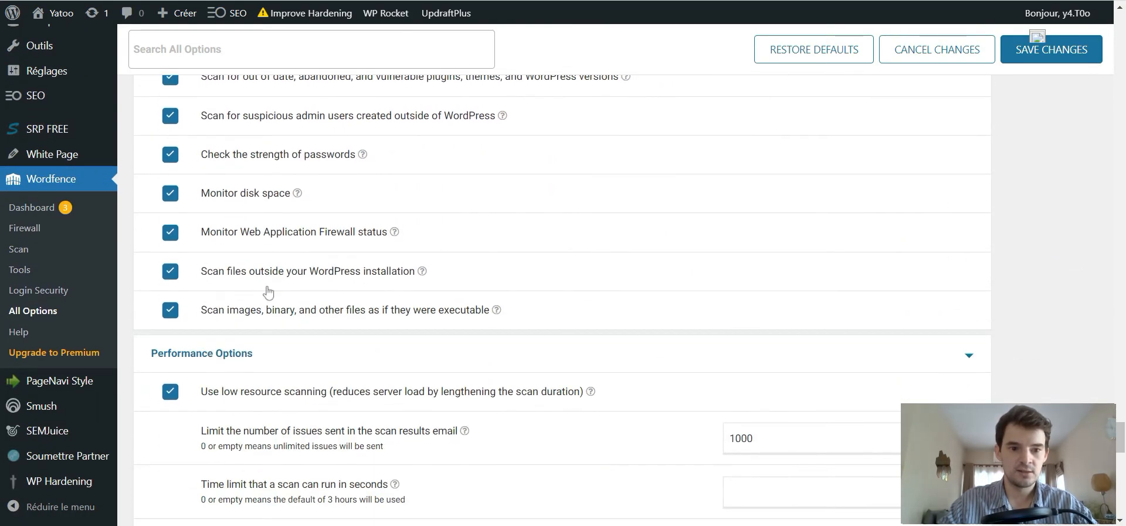
{"action": "scroll", "coordinate": [284, 311], "scroll_direction": "up", "scroll_amount": 9}
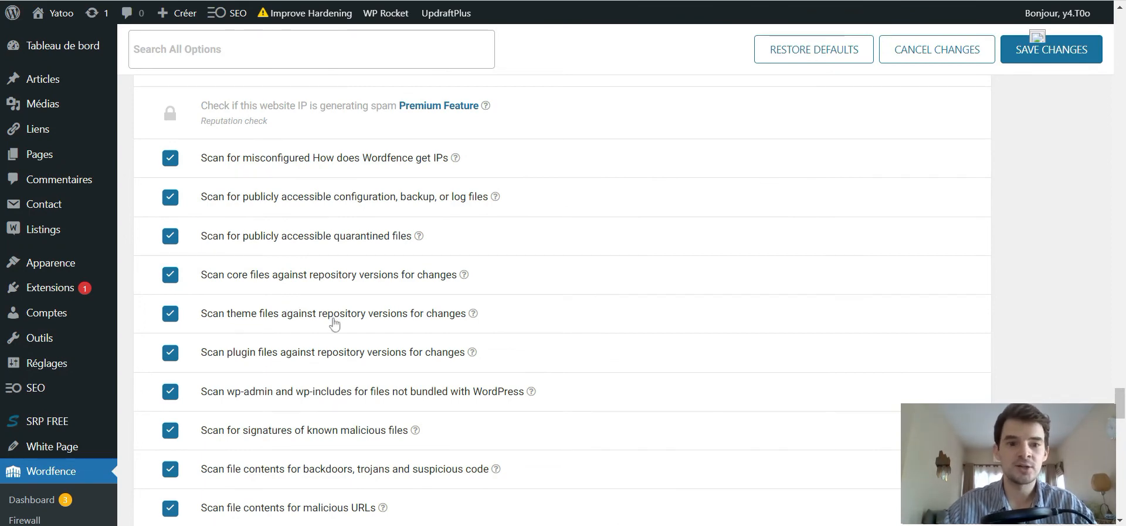
{"action": "scroll", "coordinate": [331, 326], "scroll_direction": "down", "scroll_amount": 15}
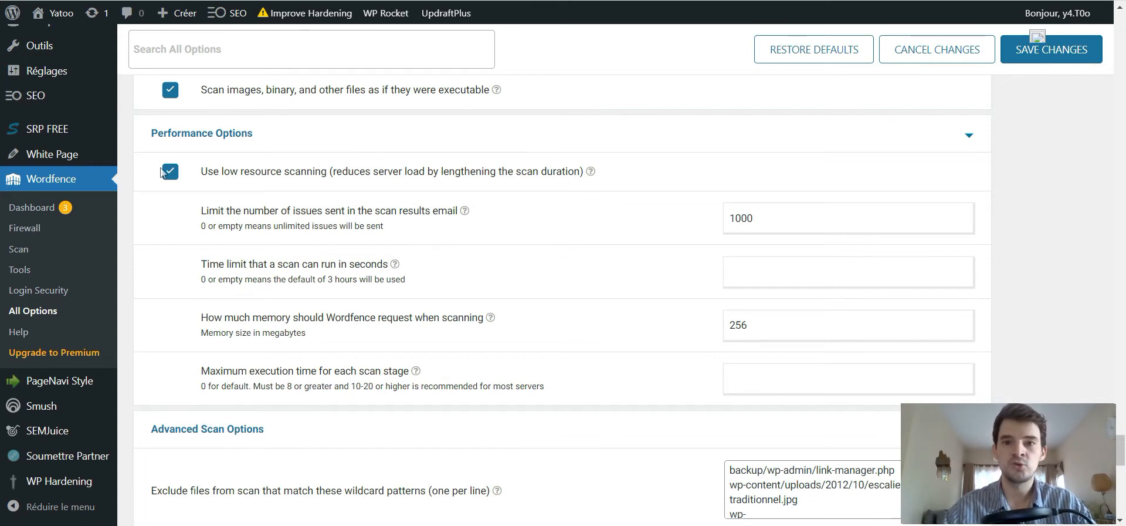
{"action": "scroll", "coordinate": [452, 144], "scroll_direction": "down", "scroll_amount": 5}
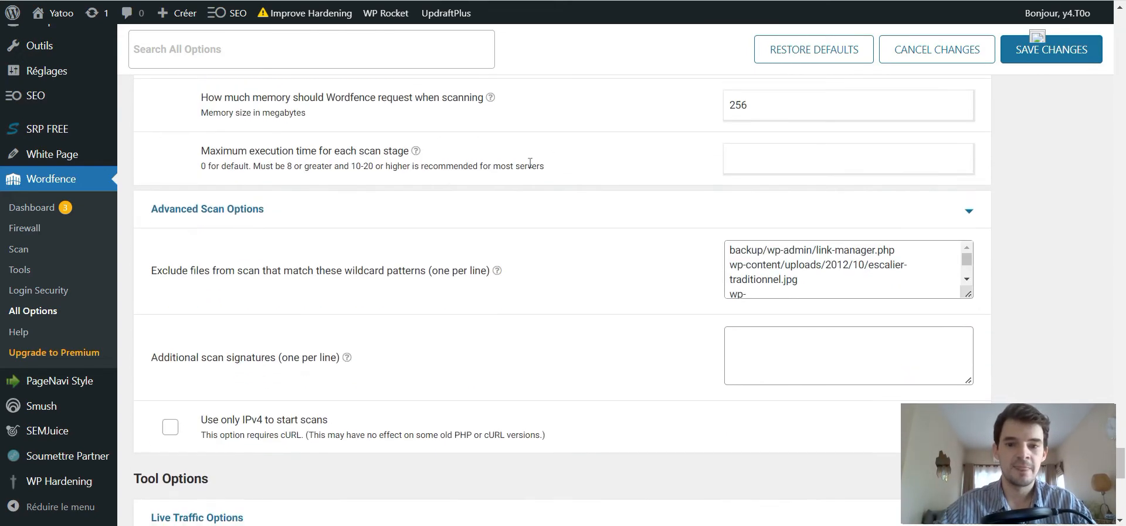
{"action": "scroll", "coordinate": [461, 141], "scroll_direction": "down", "scroll_amount": 8}
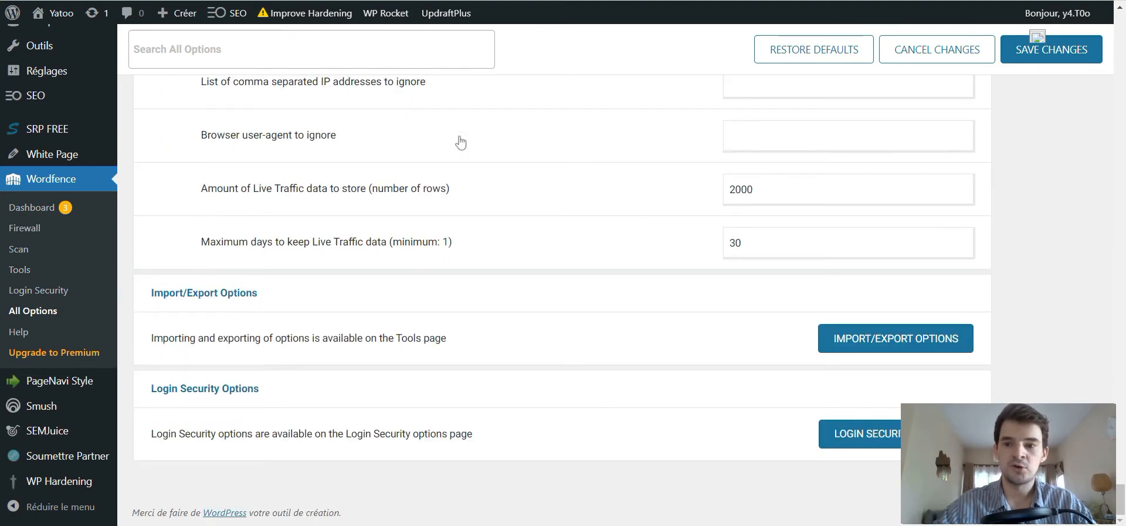
Step: Save the changes made to the Wordfence options
{"action": "scroll", "coordinate": [572, 196], "scroll_direction": "up", "scroll_amount": 10}
{"action": "scroll", "coordinate": [572, 197], "scroll_direction": "up", "scroll_amount": 10}
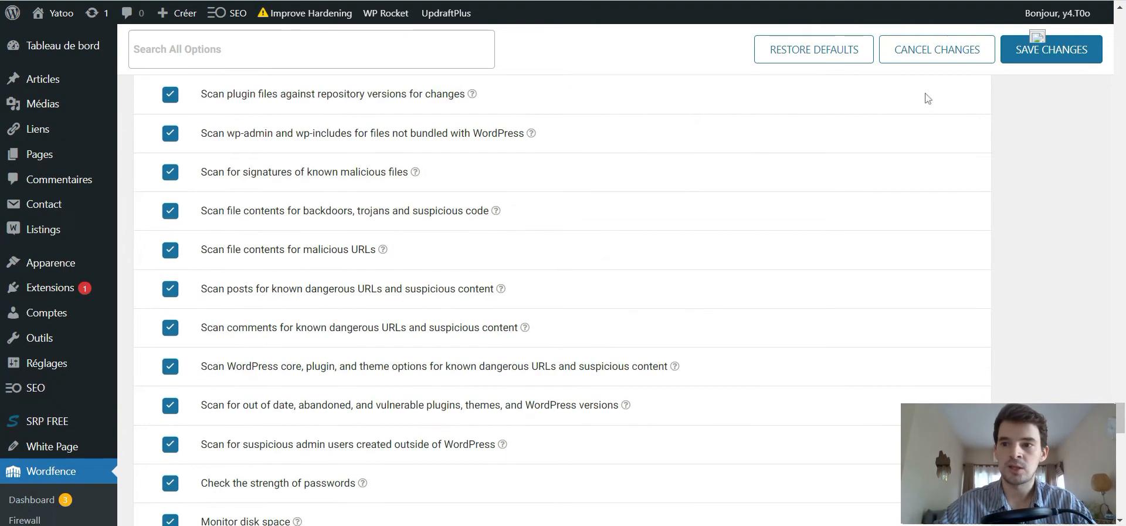
{"action": "left_click", "coordinate": [1070, 56]}
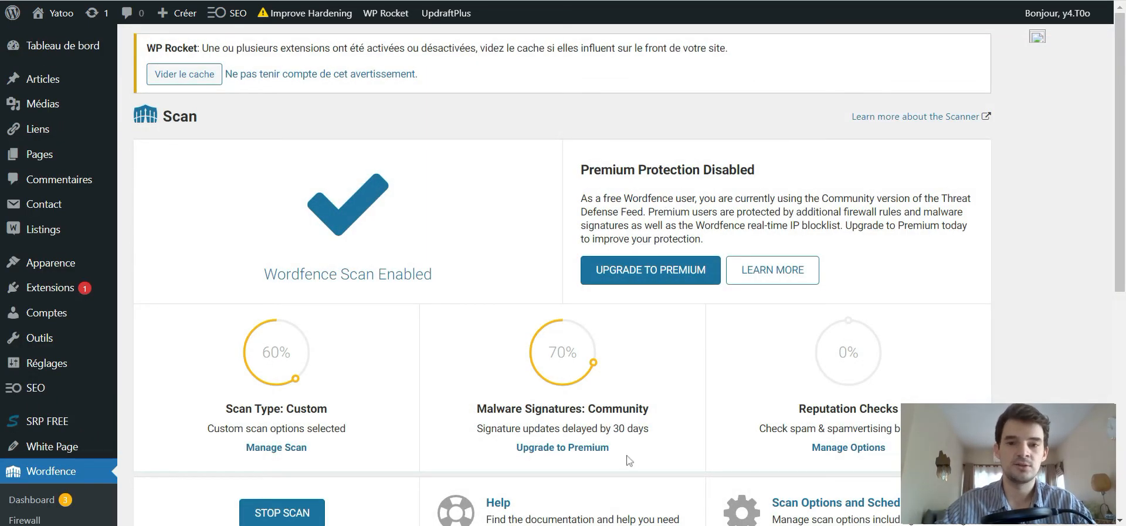
Step: On the Scan page, examine the scan stages and the list of issues found in the site's files
{"action": "scroll", "coordinate": [590, 363], "scroll_direction": "down", "scroll_amount": 4}
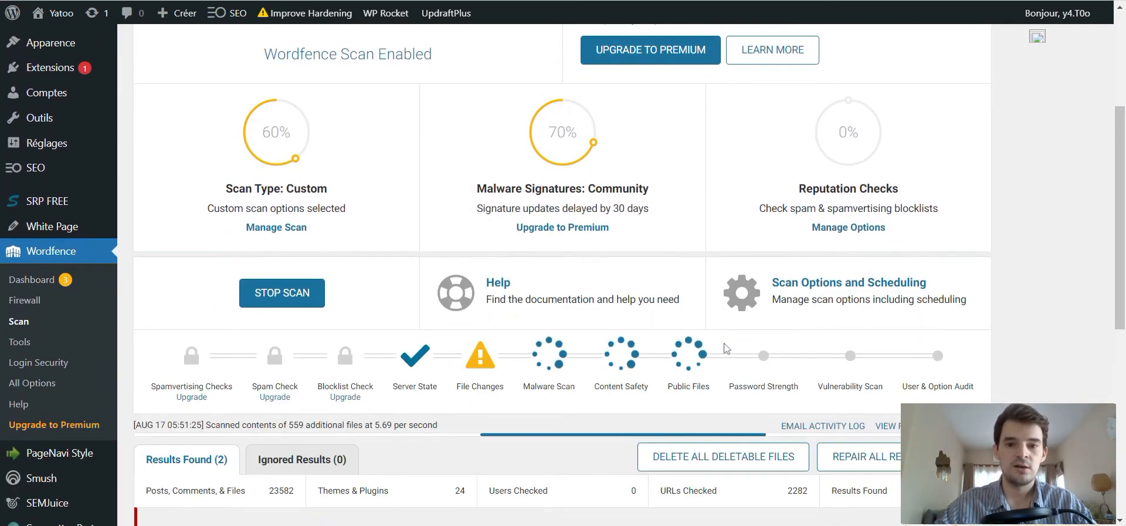
{"action": "scroll", "coordinate": [726, 349], "scroll_direction": "down", "scroll_amount": 5}
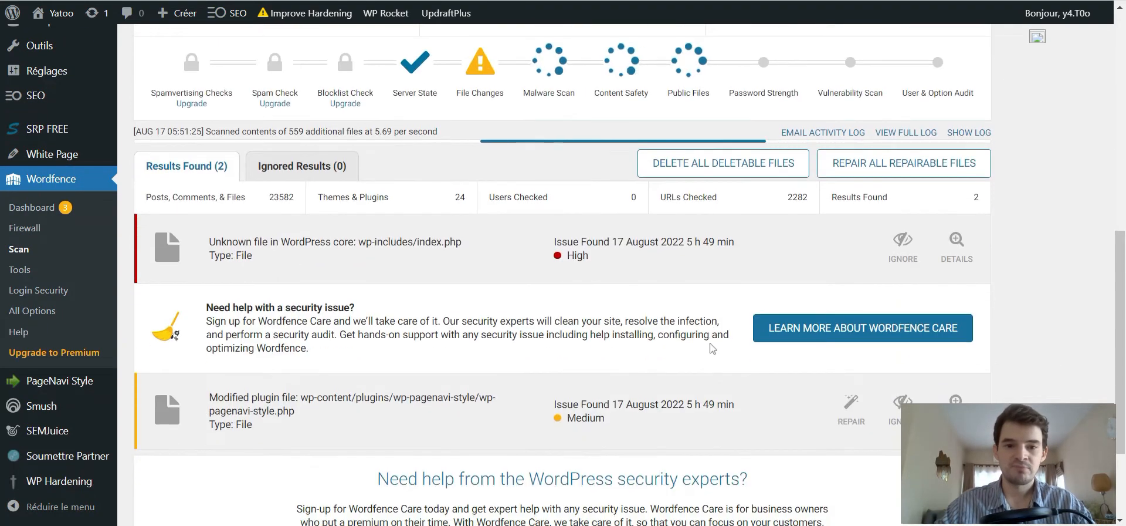
{"action": "scroll", "coordinate": [630, 340], "scroll_direction": "down", "scroll_amount": 2}
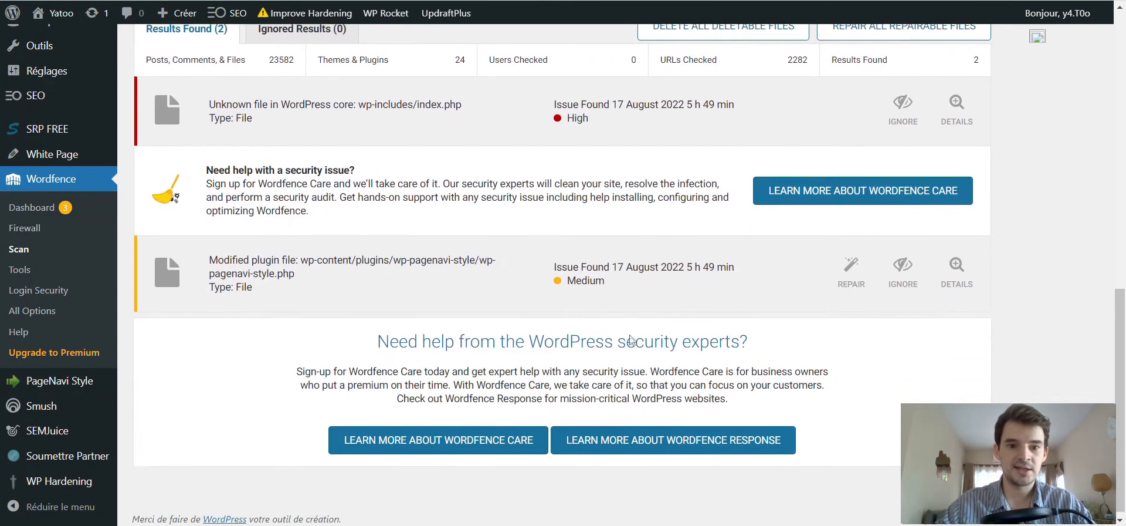
{"action": "scroll", "coordinate": [631, 340], "scroll_direction": "up", "scroll_amount": 3}
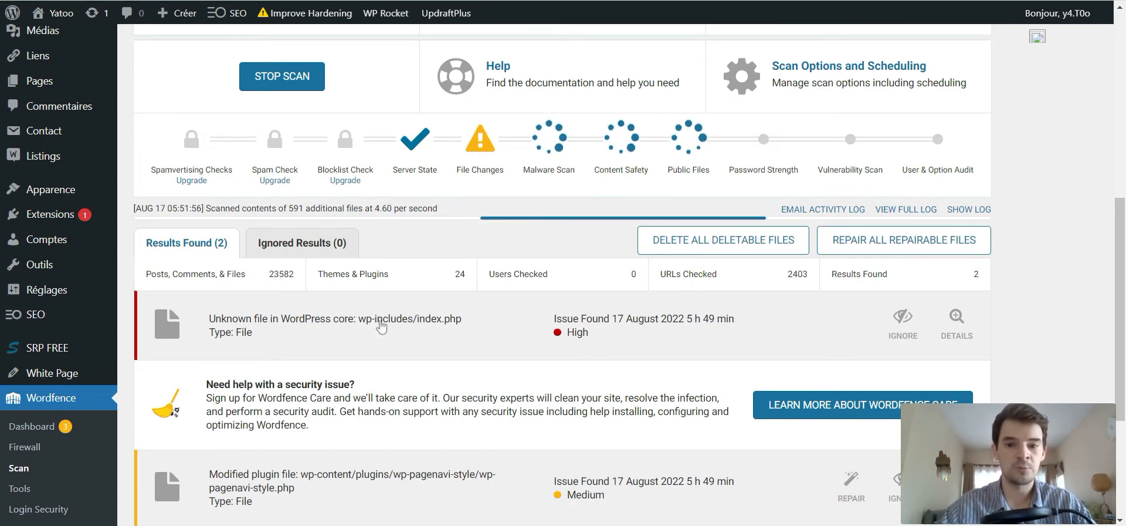
{"action": "scroll", "coordinate": [891, 328], "scroll_direction": "down", "scroll_amount": 1}
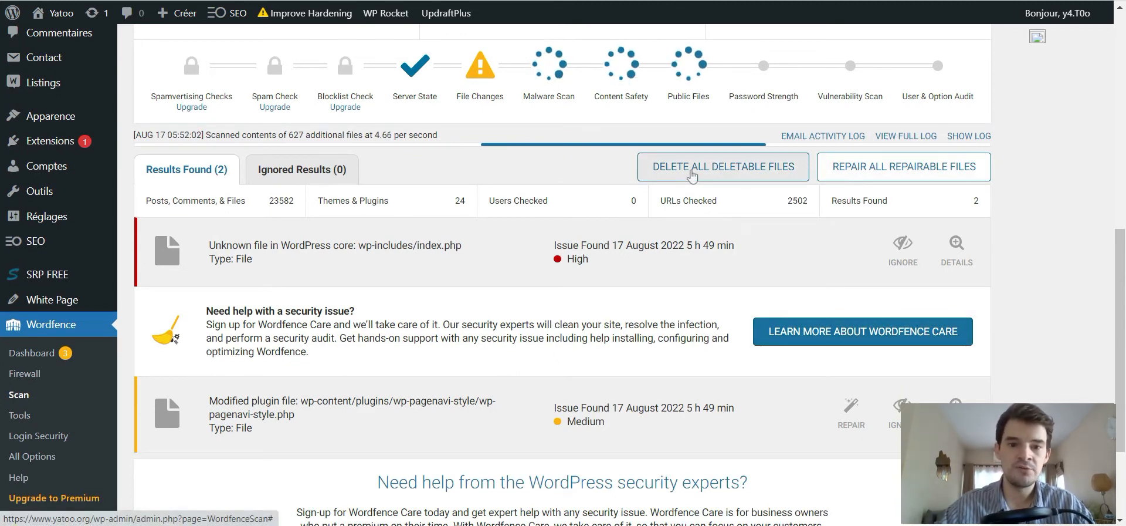
{"action": "scroll", "coordinate": [387, 299], "scroll_direction": "down", "scroll_amount": 1}
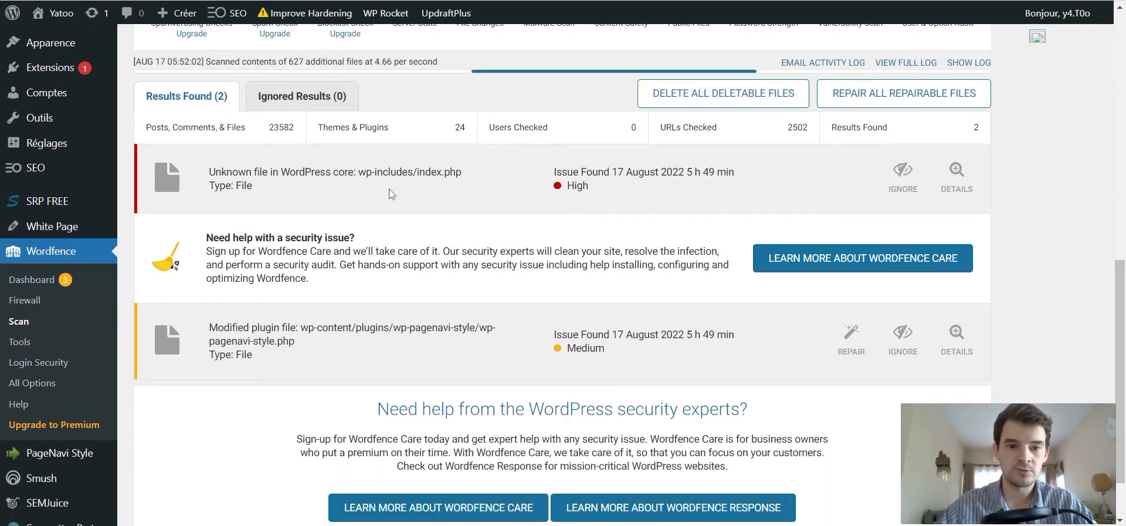
Step: Open the details of the unknown core file wp-includes/index.php and inspect its file path
{"action": "left_click", "coordinate": [412, 189]}
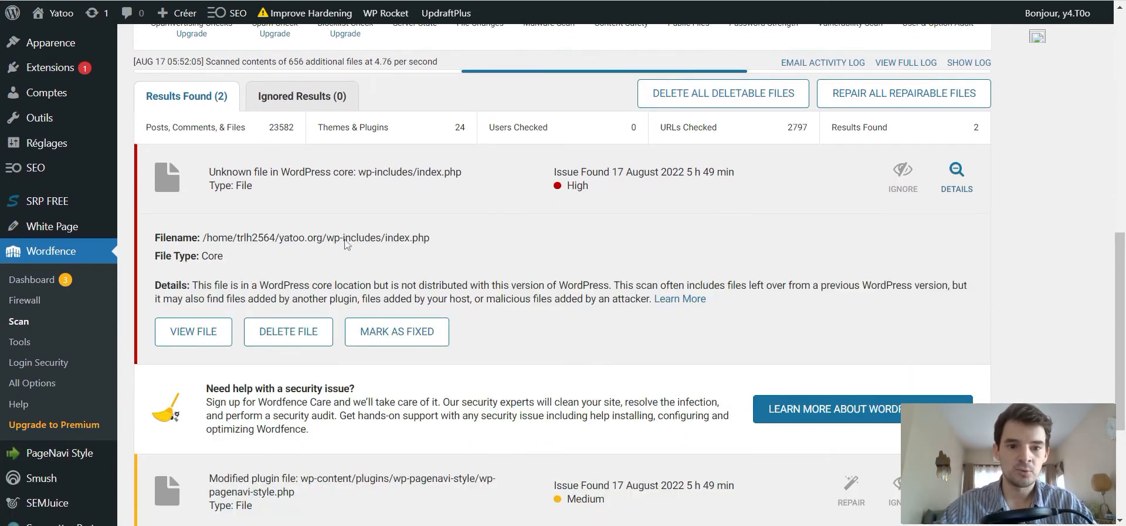
{"action": "double_click", "coordinate": [411, 237]}
{"action": "left_click", "coordinate": [461, 242]}
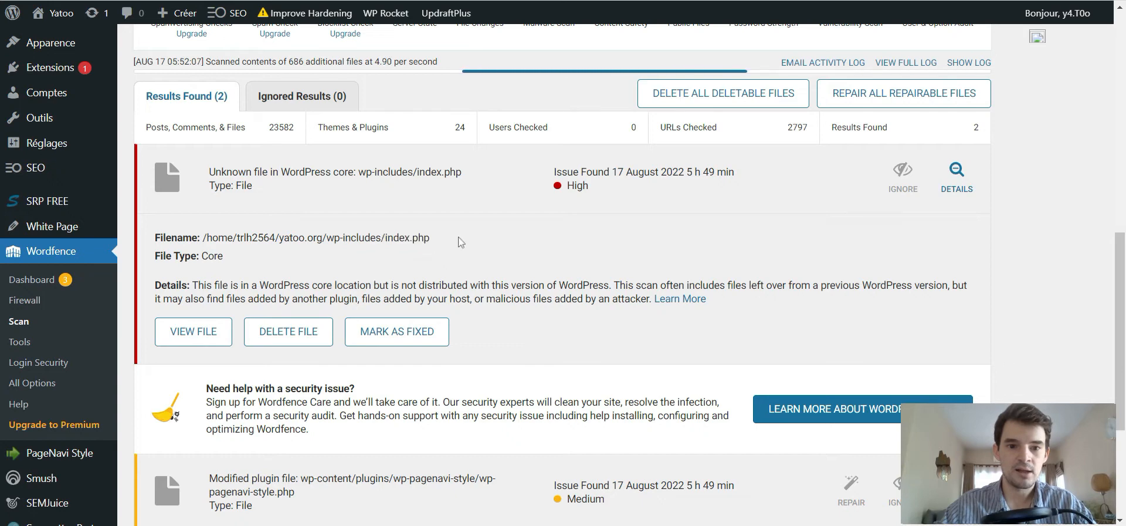
{"action": "left_click_drag", "start_coordinate": [459, 241], "coordinate": [343, 240]}
{"action": "left_click", "coordinate": [338, 250]}
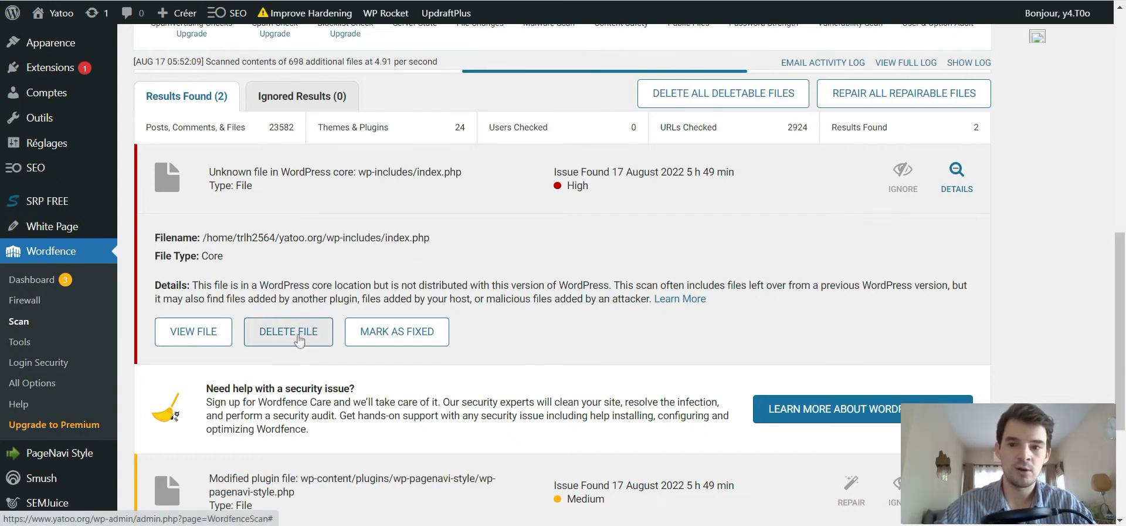
Step: Review the scan overview, its progress stages, the bulk delete and repair options and the flagged files
{"action": "scroll", "coordinate": [299, 339], "scroll_direction": "up", "scroll_amount": 2}
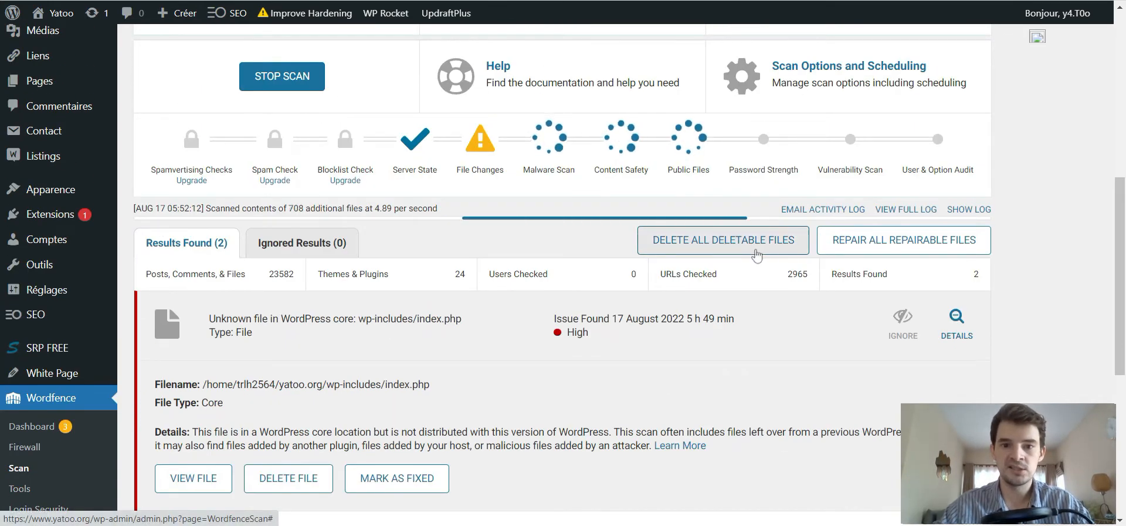
{"action": "scroll", "coordinate": [637, 257], "scroll_direction": "up", "scroll_amount": 5}
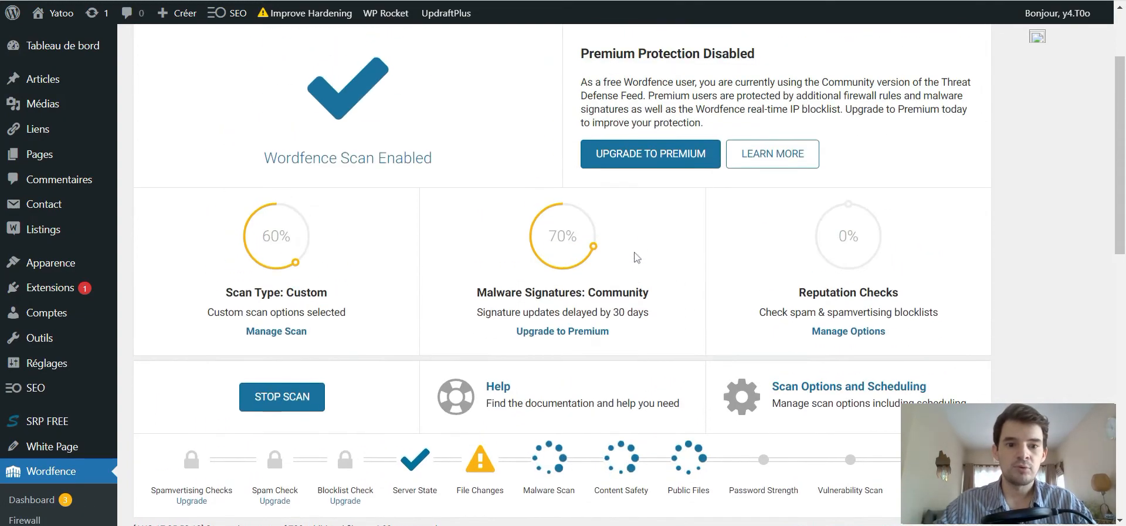
{"action": "scroll", "coordinate": [637, 257], "scroll_direction": "up", "scroll_amount": 2}
{"action": "scroll", "coordinate": [622, 258], "scroll_direction": "down", "scroll_amount": 10}
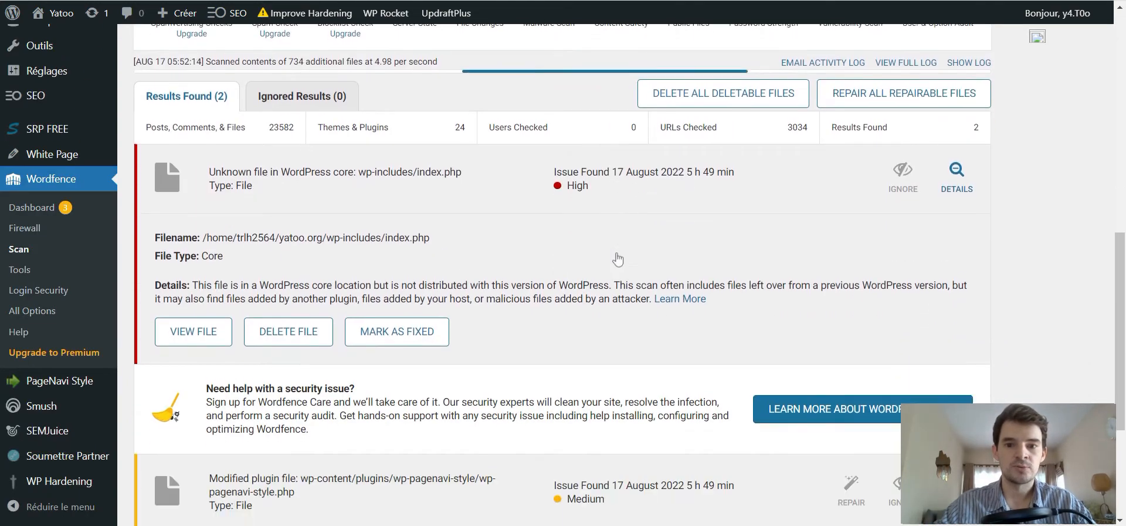
{"action": "scroll", "coordinate": [618, 258], "scroll_direction": "down", "scroll_amount": 3}
{"action": "scroll", "coordinate": [617, 252], "scroll_direction": "up", "scroll_amount": 5}
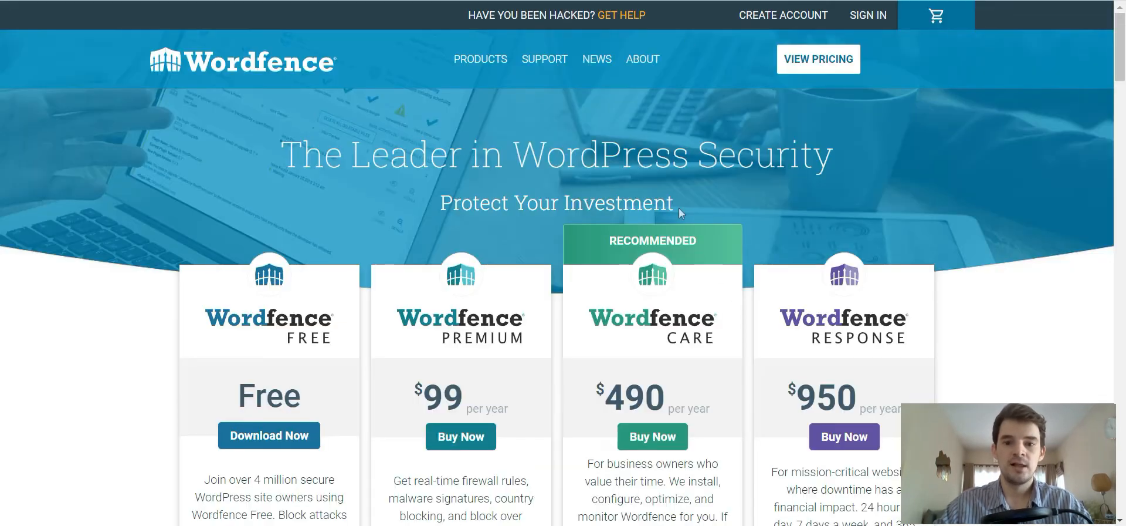
Step: On the Wordfence pricing page, read the Free plan's description and compare it with the Premium plan
{"action": "scroll", "coordinate": [651, 209], "scroll_direction": "down", "scroll_amount": 3}
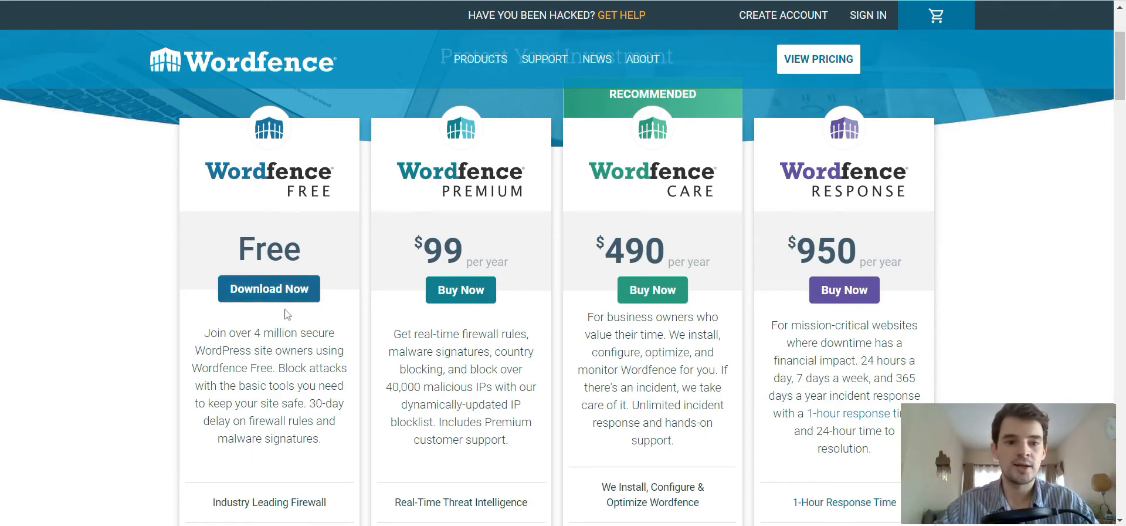
{"action": "left_click_drag", "start_coordinate": [235, 332], "coordinate": [305, 424]}
{"action": "left_click", "coordinate": [305, 423]}
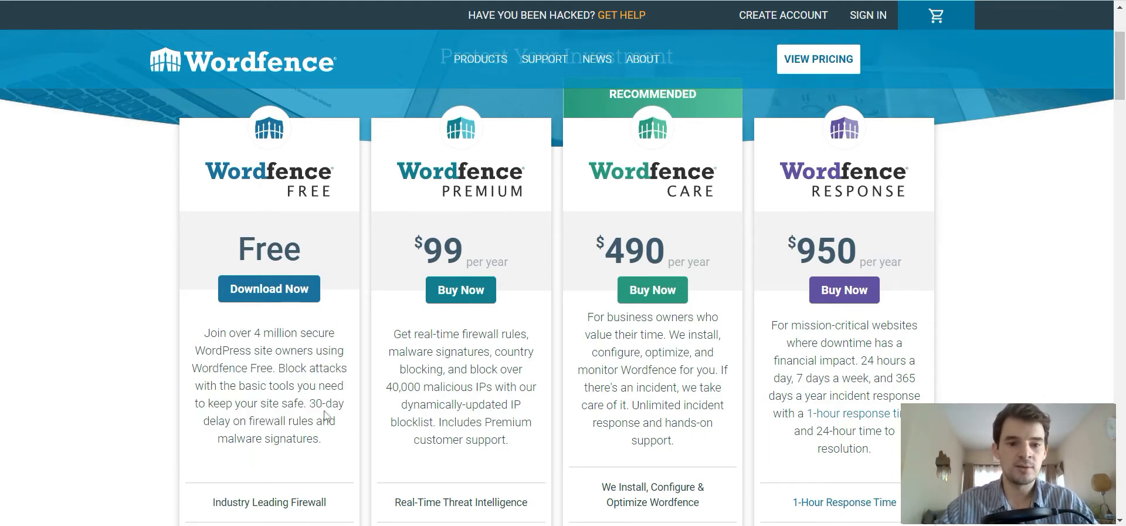
{"action": "scroll", "coordinate": [328, 411], "scroll_direction": "down", "scroll_amount": 2}
{"action": "scroll", "coordinate": [473, 291], "scroll_direction": "up", "scroll_amount": 2}
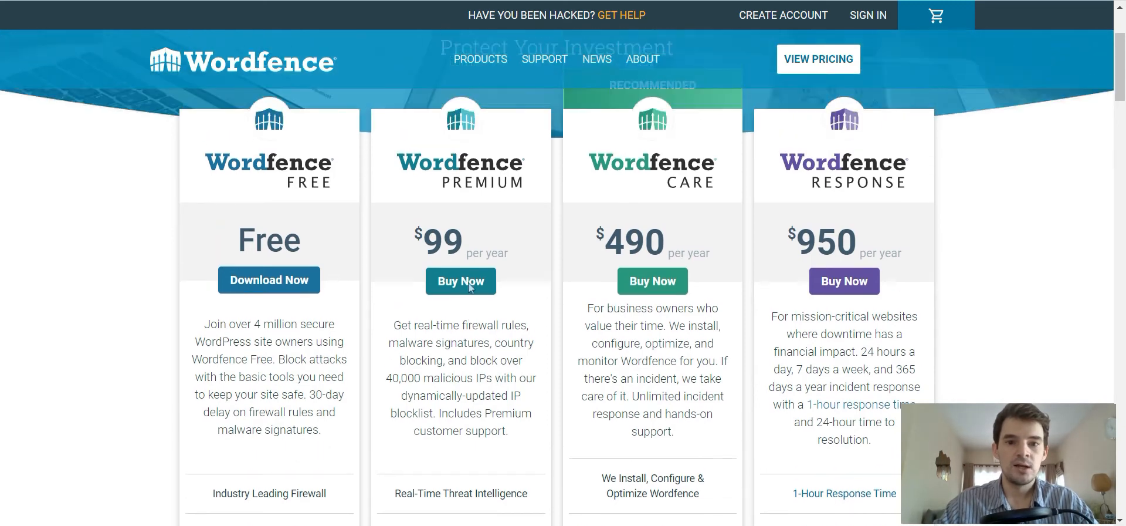
{"action": "scroll", "coordinate": [500, 266], "scroll_direction": "down", "scroll_amount": 2}
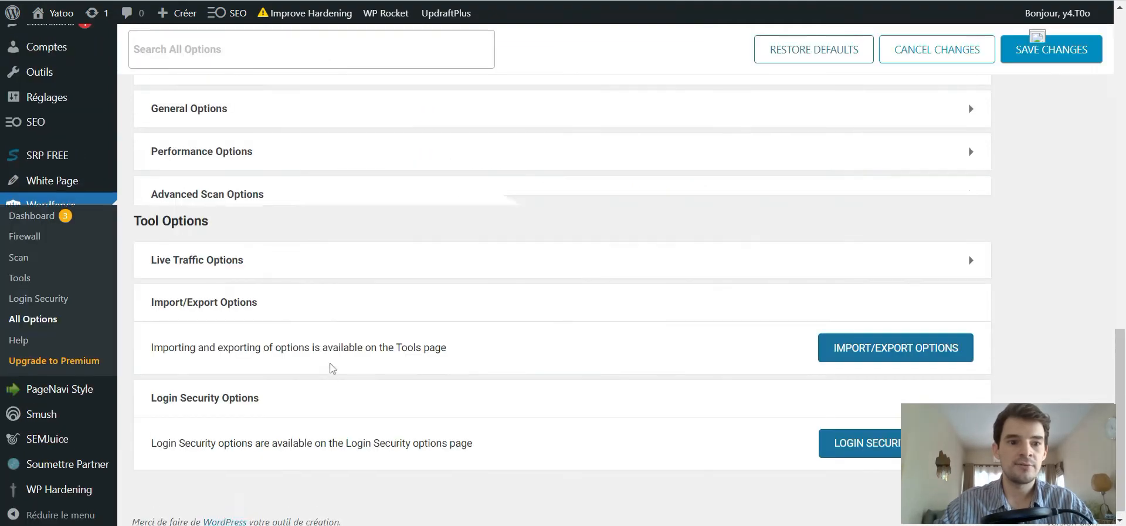
Step: Expand all sections of Wordfence's All Options page and review them down to Advanced Country Blocking Options
{"action": "scroll", "coordinate": [331, 367], "scroll_direction": "up", "scroll_amount": 13}
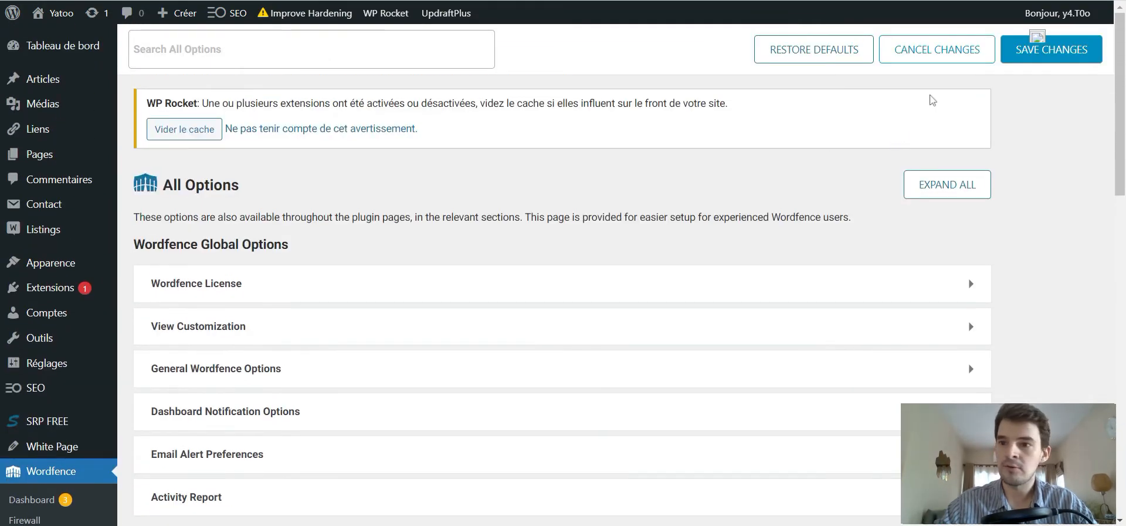
{"action": "left_click", "coordinate": [946, 189]}
{"action": "scroll", "coordinate": [451, 299], "scroll_direction": "down", "scroll_amount": 10}
{"action": "scroll", "coordinate": [436, 299], "scroll_direction": "down", "scroll_amount": 15}
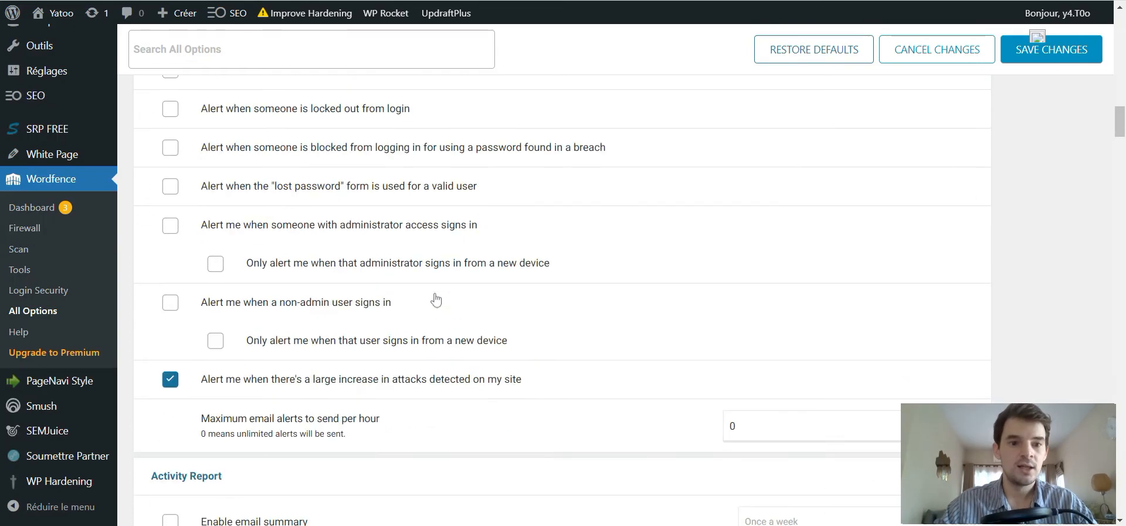
{"action": "scroll", "coordinate": [434, 294], "scroll_direction": "up", "scroll_amount": 4}
{"action": "scroll", "coordinate": [434, 294], "scroll_direction": "down", "scroll_amount": 20}
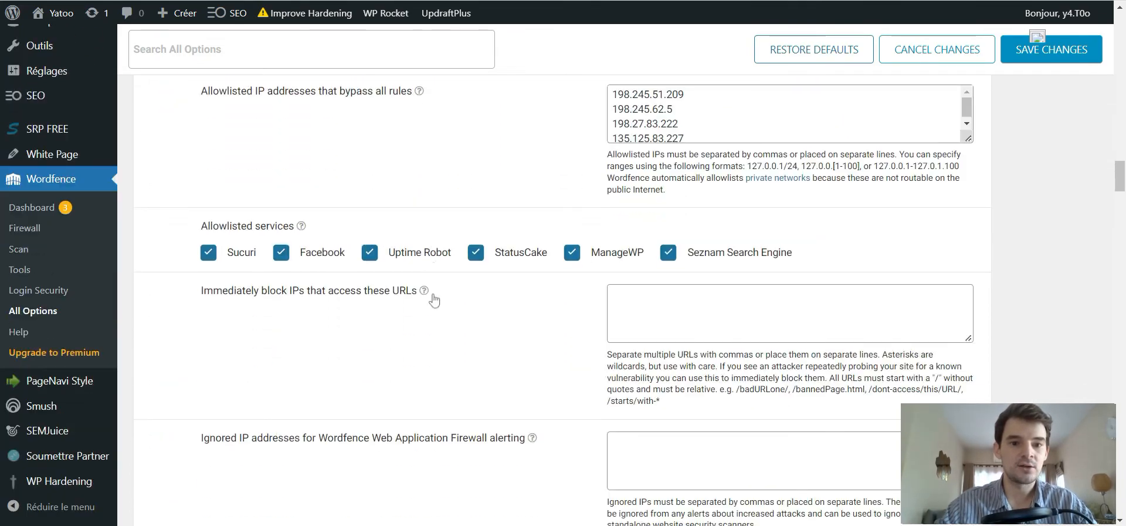
{"action": "scroll", "coordinate": [432, 299], "scroll_direction": "down", "scroll_amount": 20}
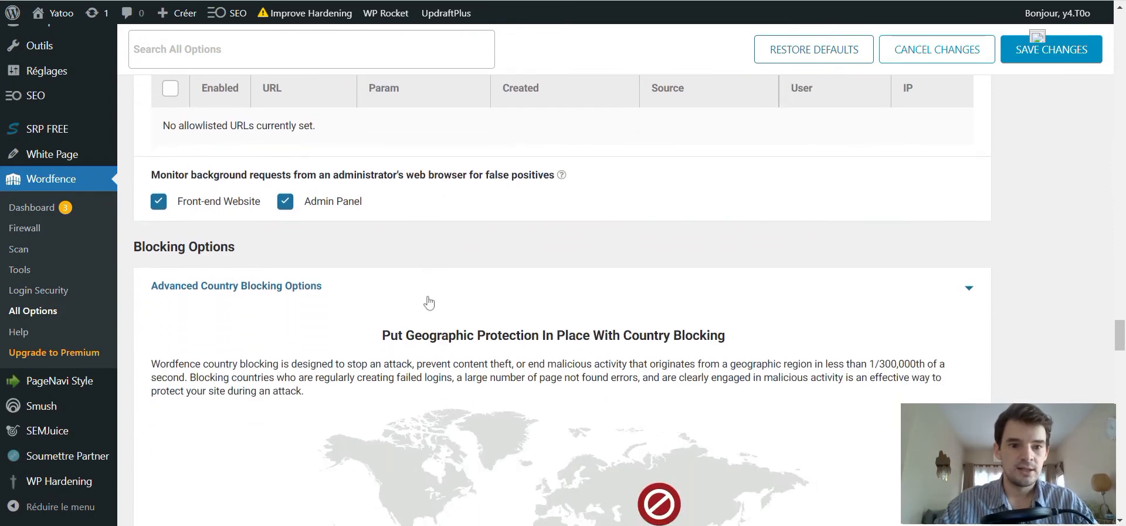
{"action": "scroll", "coordinate": [429, 302], "scroll_direction": "down", "scroll_amount": 4}
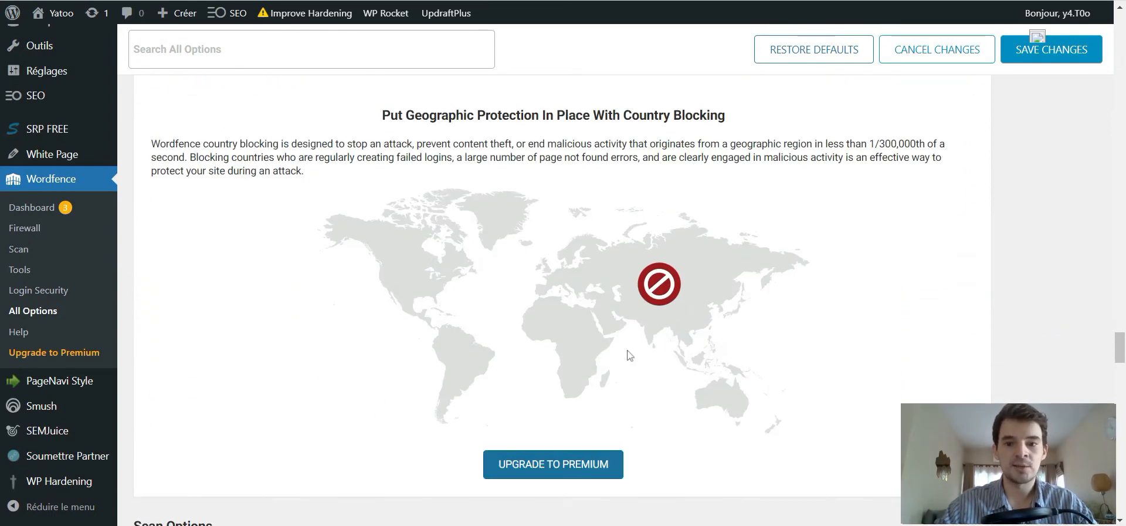
{"action": "scroll", "coordinate": [674, 381], "scroll_direction": "up", "scroll_amount": 1}
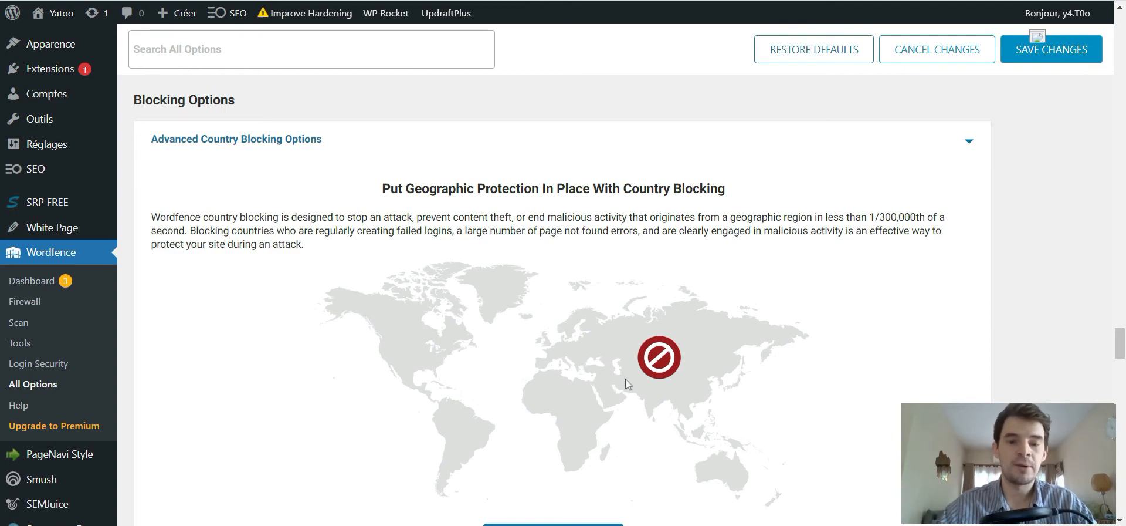
Step: Review the scan scheduling, basic scan type and general scan options, including the premium-only reputation checks
{"action": "scroll", "coordinate": [667, 384], "scroll_direction": "down", "scroll_amount": 10}
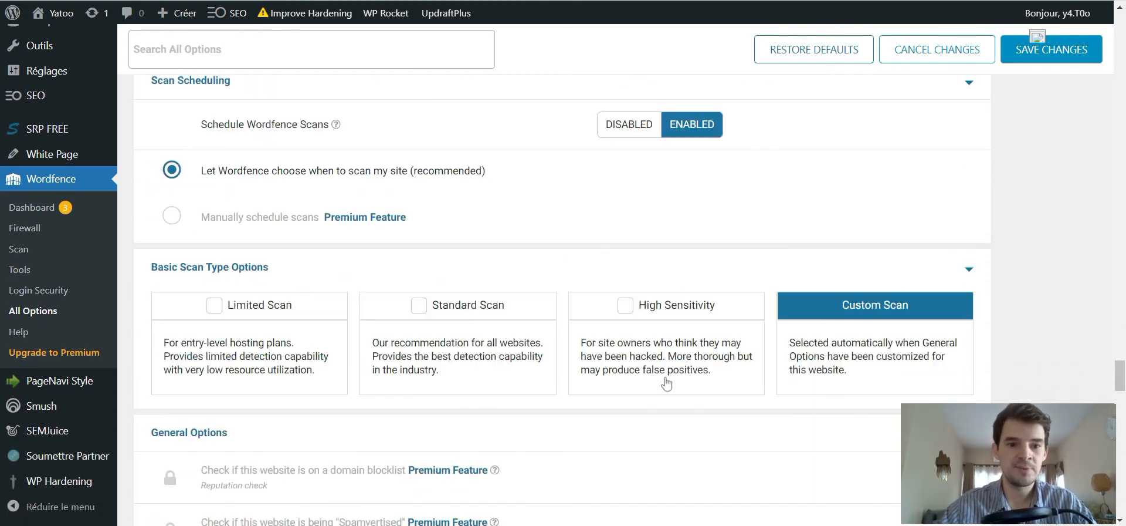
{"action": "scroll", "coordinate": [666, 384], "scroll_direction": "down", "scroll_amount": 9}
{"action": "scroll", "coordinate": [661, 382], "scroll_direction": "up", "scroll_amount": 5}
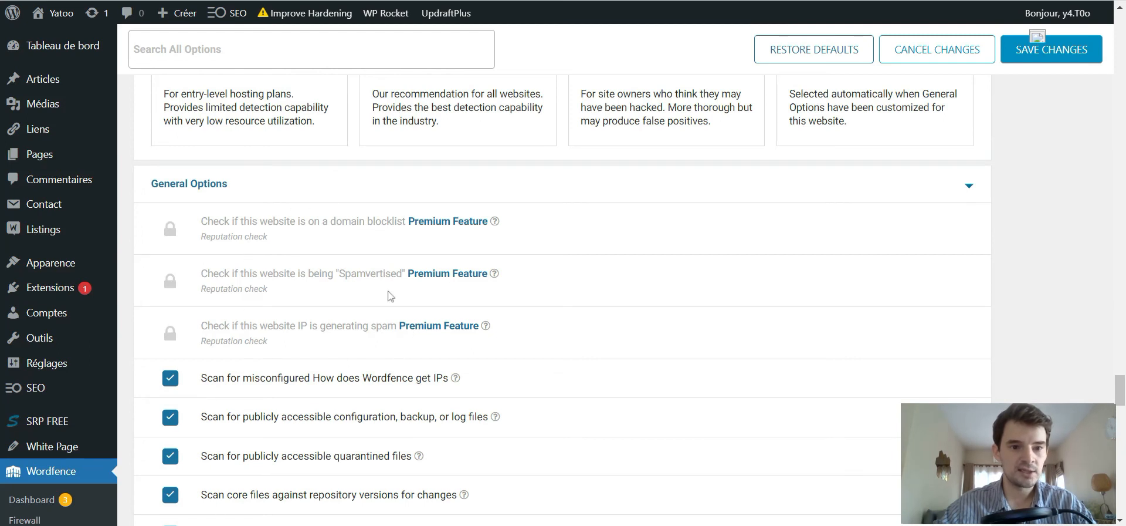
{"action": "scroll", "coordinate": [298, 339], "scroll_direction": "down", "scroll_amount": 1}
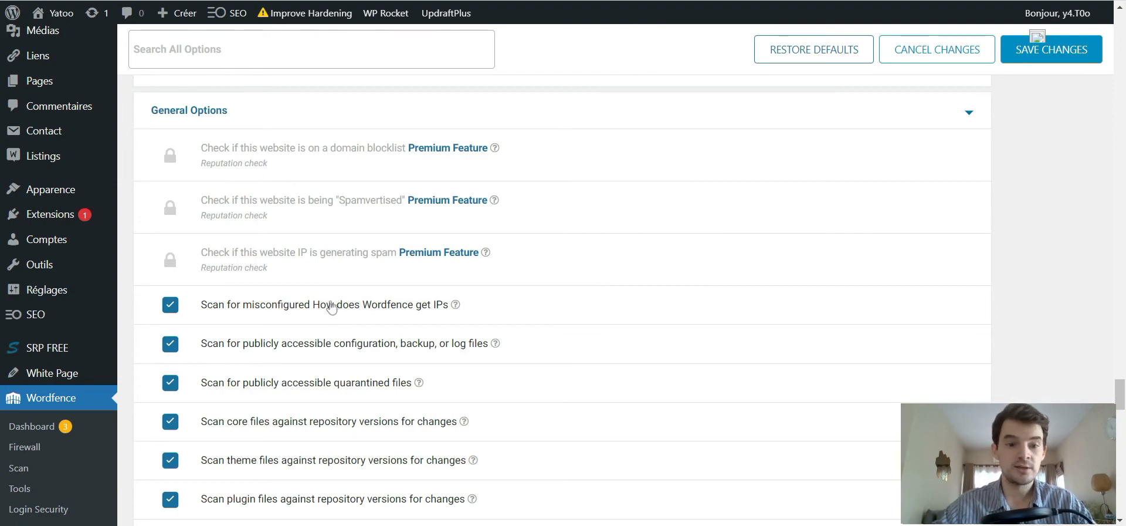
{"action": "scroll", "coordinate": [333, 311], "scroll_direction": "down", "scroll_amount": 10}
{"action": "scroll", "coordinate": [595, 147], "scroll_direction": "up", "scroll_amount": 7}
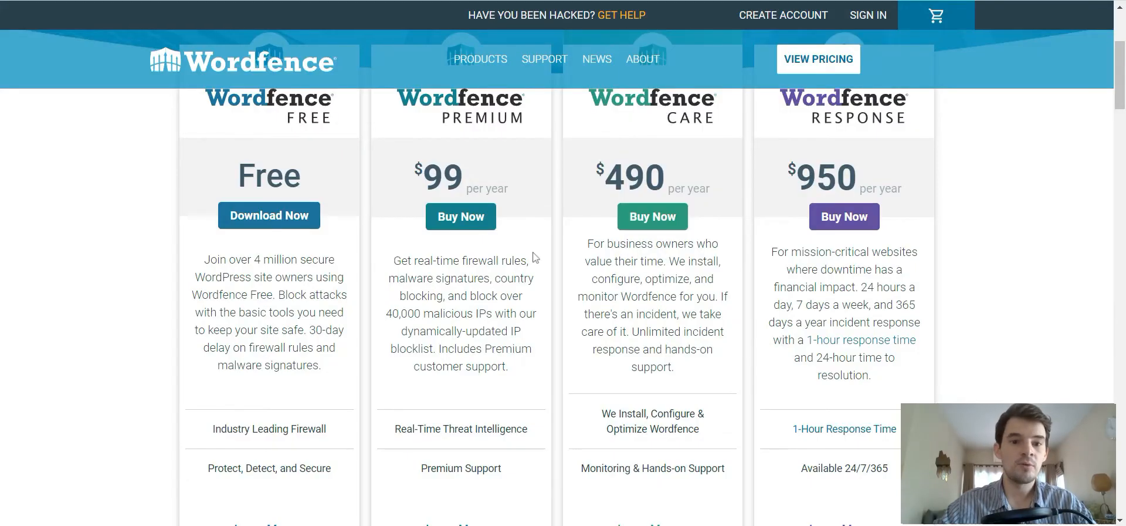
Step: On the Wordfence pricing page, examine the Premium plan's yearly price, description and support feature
{"action": "scroll", "coordinate": [534, 257], "scroll_direction": "up", "scroll_amount": 1}
{"action": "left_click_drag", "start_coordinate": [511, 262], "coordinate": [454, 263]}
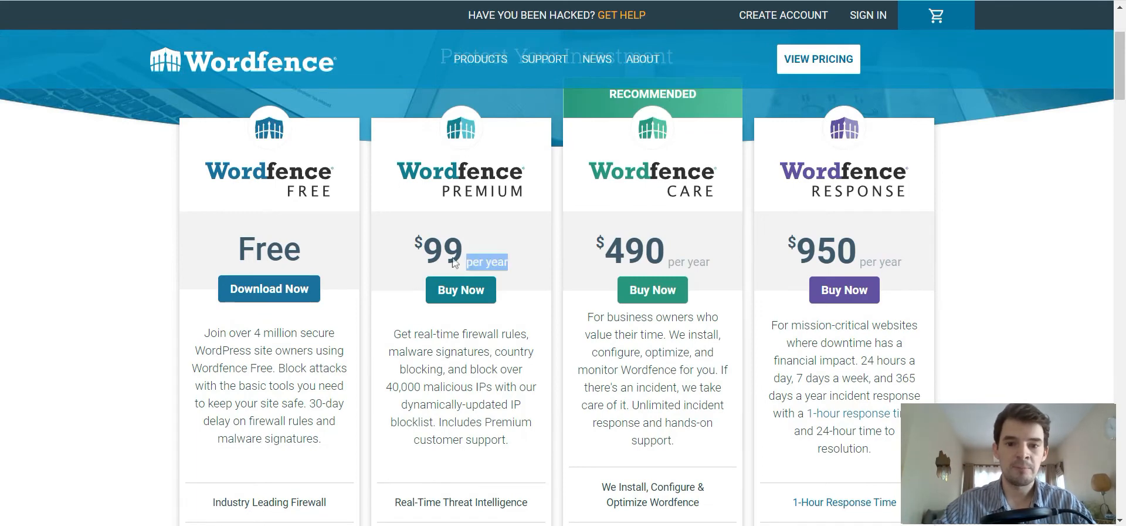
{"action": "left_click", "coordinate": [457, 263]}
{"action": "scroll", "coordinate": [511, 264], "scroll_direction": "down", "scroll_amount": 2}
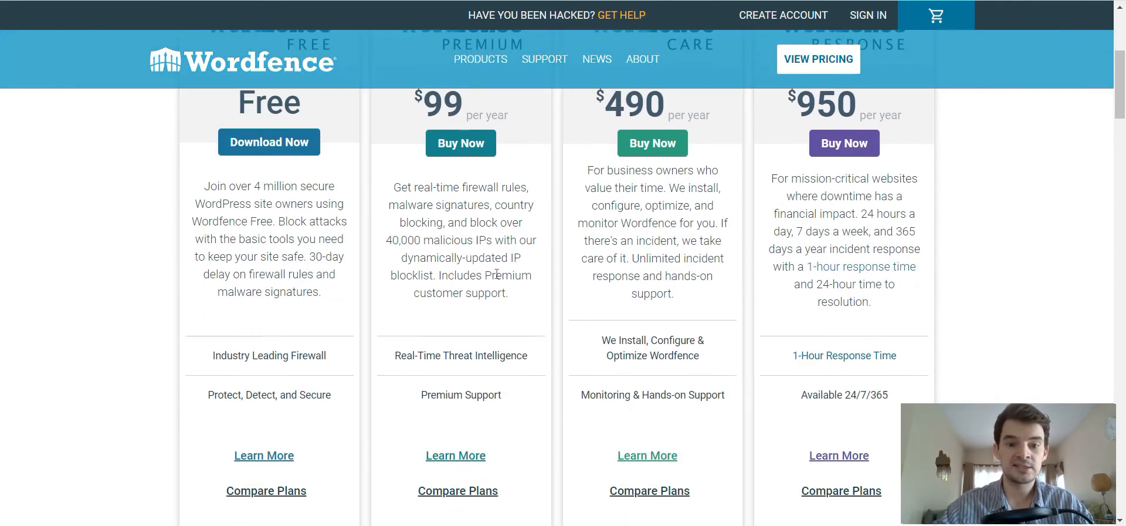
{"action": "scroll", "coordinate": [497, 274], "scroll_direction": "down", "scroll_amount": 1}
{"action": "left_click_drag", "start_coordinate": [505, 321], "coordinate": [414, 320]}
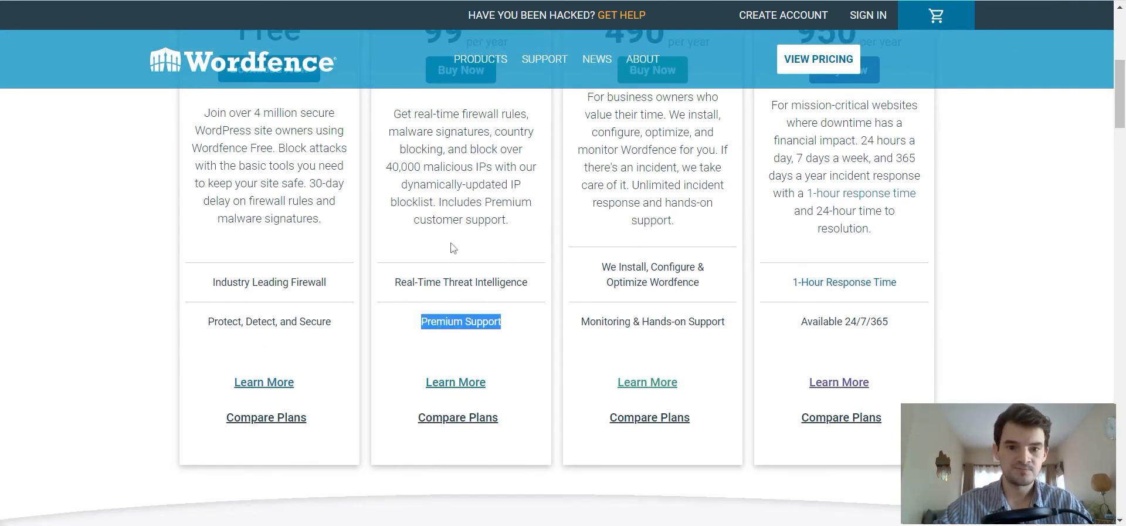
Step: Read the Wordfence Care plan's description and inspect its yearly price
{"action": "scroll", "coordinate": [485, 256], "scroll_direction": "up", "scroll_amount": 3}
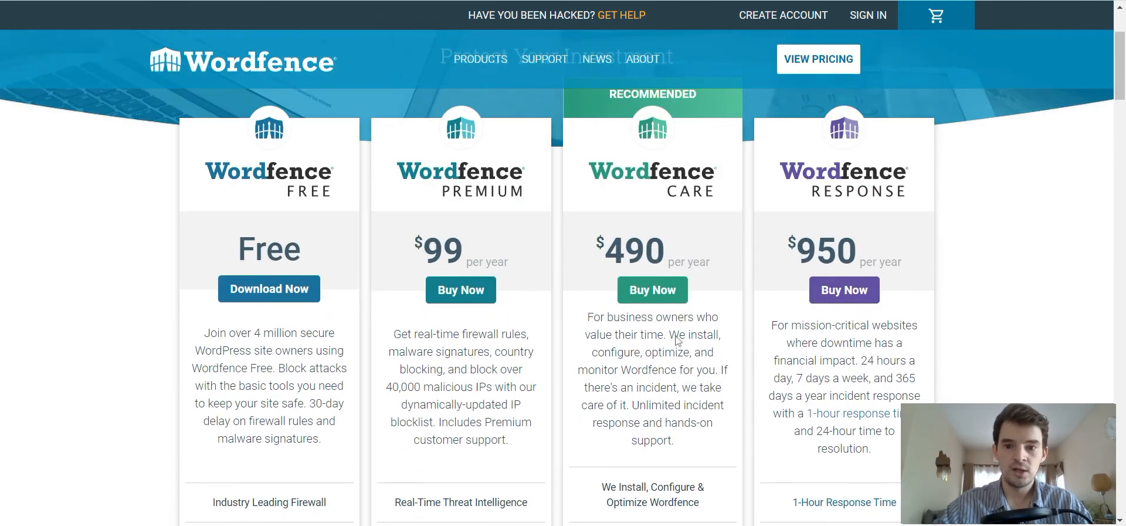
{"action": "left_click_drag", "start_coordinate": [639, 335], "coordinate": [646, 400]}
{"action": "left_click", "coordinate": [678, 417]}
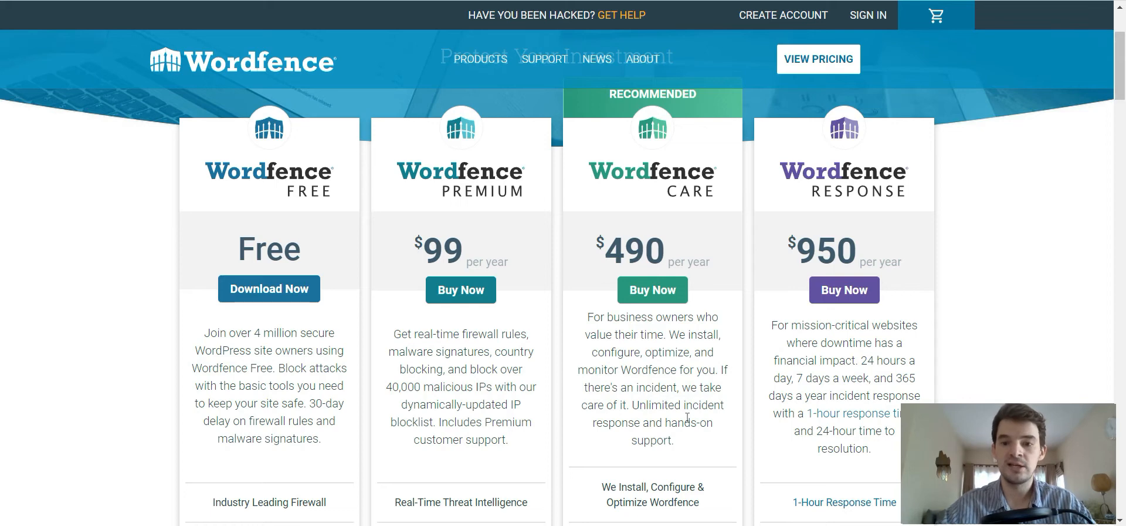
{"action": "scroll", "coordinate": [704, 414], "scroll_direction": "down", "scroll_amount": 1}
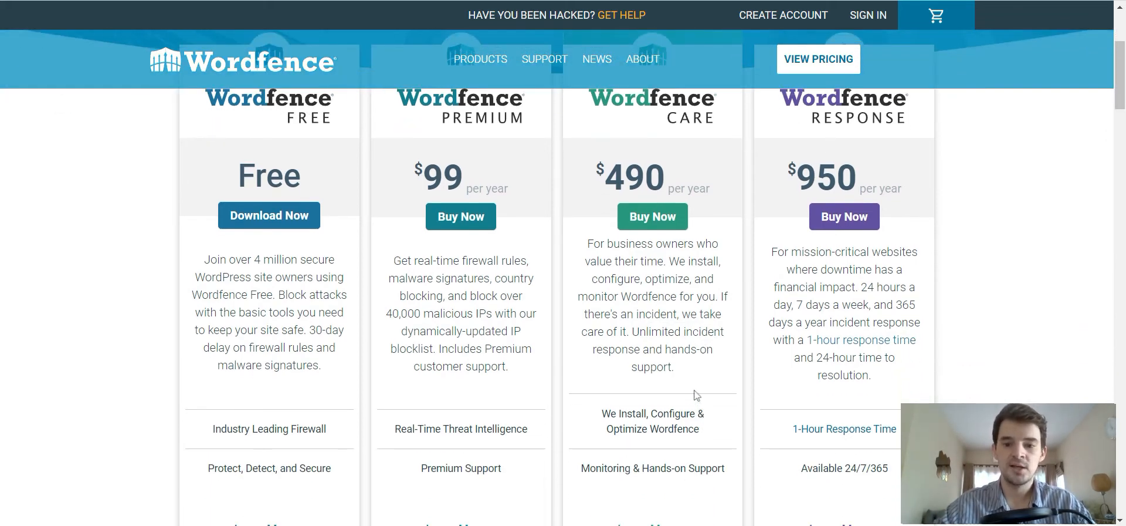
{"action": "left_click_drag", "start_coordinate": [689, 369], "coordinate": [626, 262]}
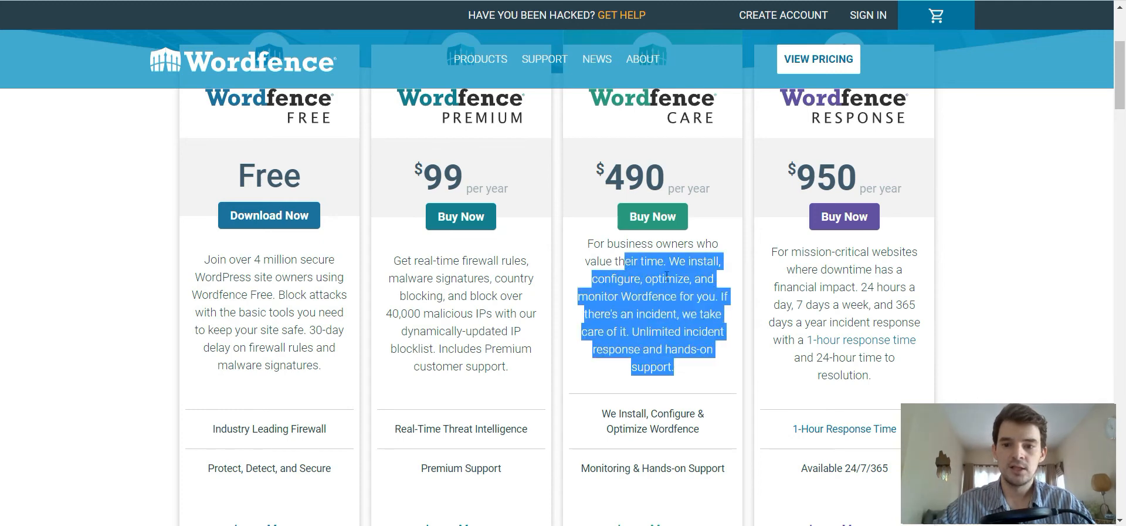
{"action": "left_click", "coordinate": [628, 264]}
{"action": "scroll", "coordinate": [635, 320], "scroll_direction": "up", "scroll_amount": 2}
{"action": "double_click", "coordinate": [633, 322]}
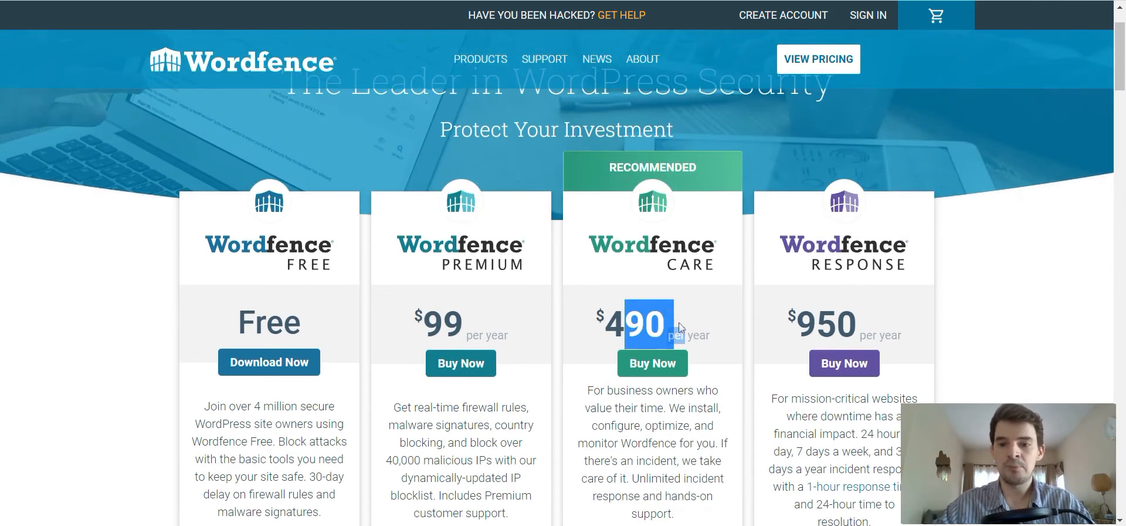
{"action": "left_click", "coordinate": [697, 332]}
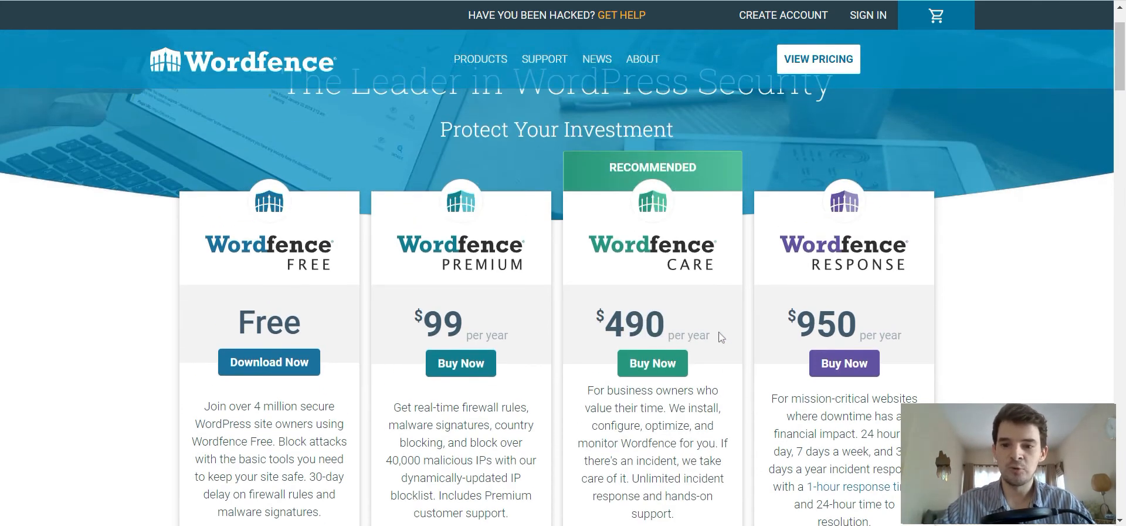
{"action": "left_click_drag", "start_coordinate": [722, 336], "coordinate": [574, 327]}
{"action": "left_click", "coordinate": [678, 336]}
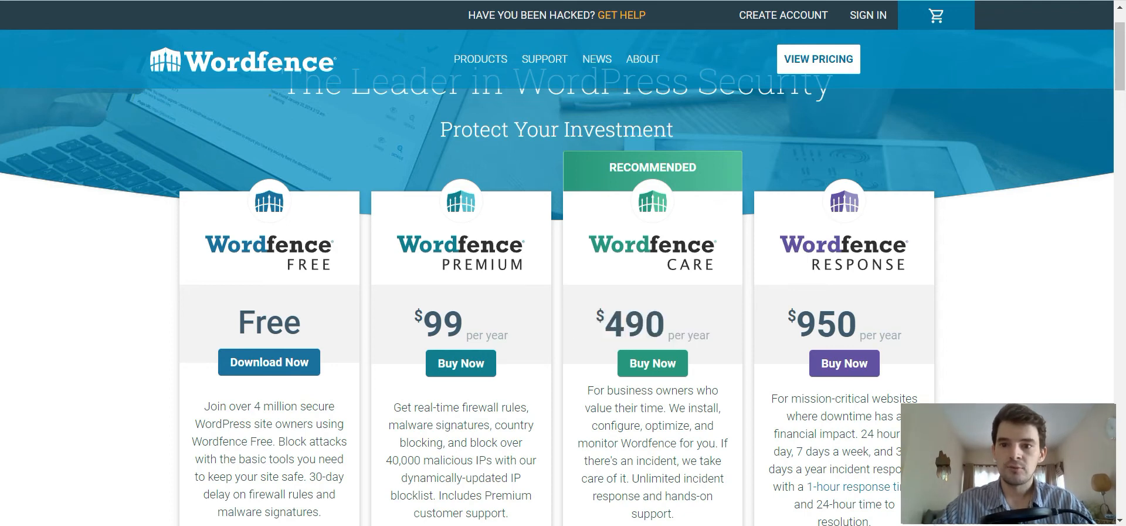
Step: Read the Wordfence Response plan's price, description and listed features
{"action": "scroll", "coordinate": [838, 269], "scroll_direction": "down", "scroll_amount": 2}
{"action": "left_click_drag", "start_coordinate": [799, 251], "coordinate": [870, 305]}
{"action": "scroll", "coordinate": [902, 257], "scroll_direction": "down", "scroll_amount": 2}
{"action": "left_click", "coordinate": [878, 312]}
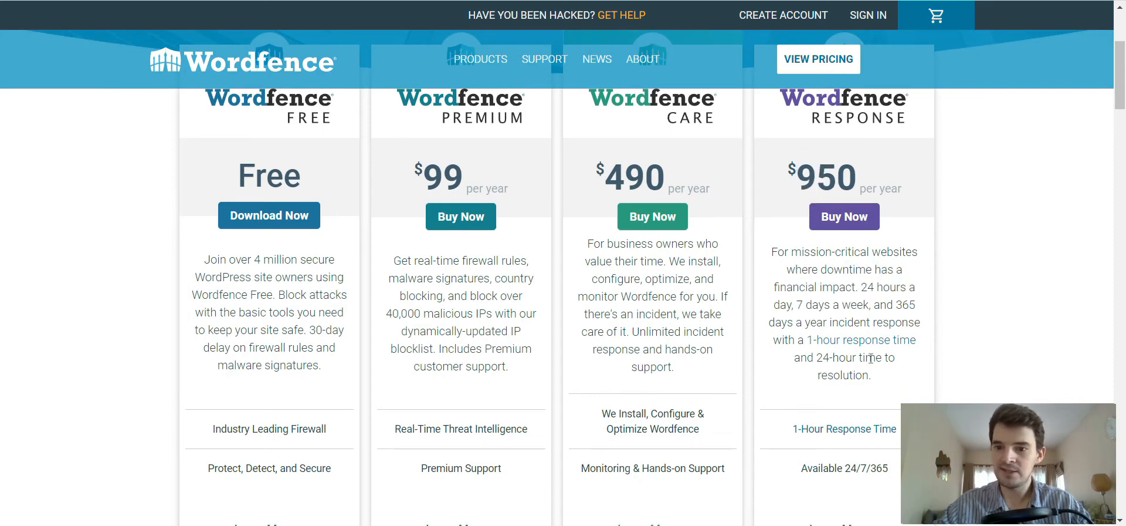
{"action": "scroll", "coordinate": [882, 397], "scroll_direction": "down", "scroll_amount": 2}
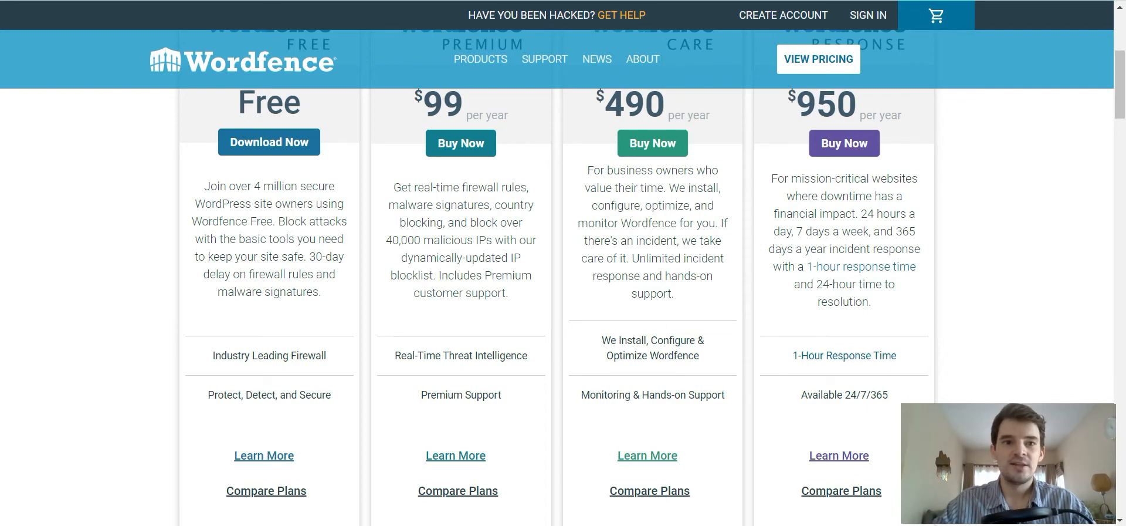
{"action": "scroll", "coordinate": [563, 276], "scroll_direction": "up", "scroll_amount": 5}
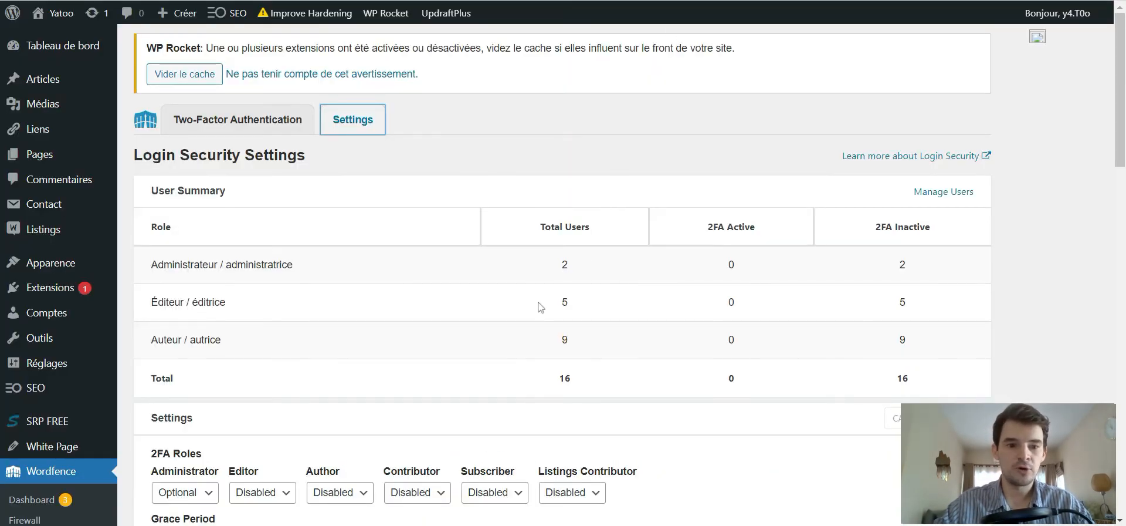
Step: On the Login Security settings page, review the user summary by role, the 2FA roles and the grace period
{"action": "scroll", "coordinate": [541, 308], "scroll_direction": "down", "scroll_amount": 1}
{"action": "scroll", "coordinate": [543, 312], "scroll_direction": "up", "scroll_amount": 1}
{"action": "scroll", "coordinate": [8, 337], "scroll_direction": "down", "scroll_amount": 3}
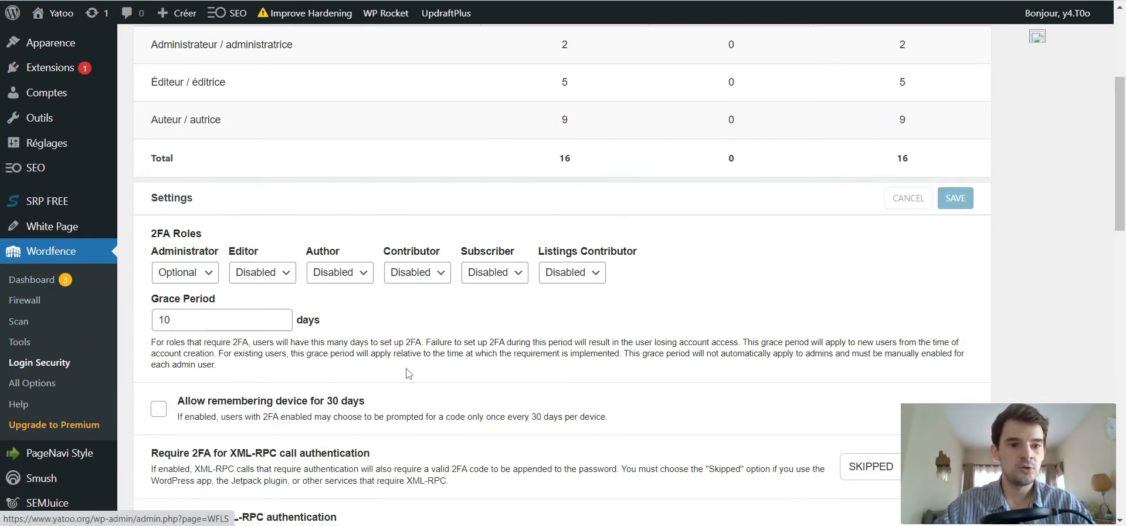
{"action": "scroll", "coordinate": [417, 375], "scroll_direction": "up", "scroll_amount": 3}
Step: Examine the XML-RPC authentication, allowlisted IP and reCAPTCHA options in the Login Security settings
{"action": "scroll", "coordinate": [423, 381], "scroll_direction": "down", "scroll_amount": 6}
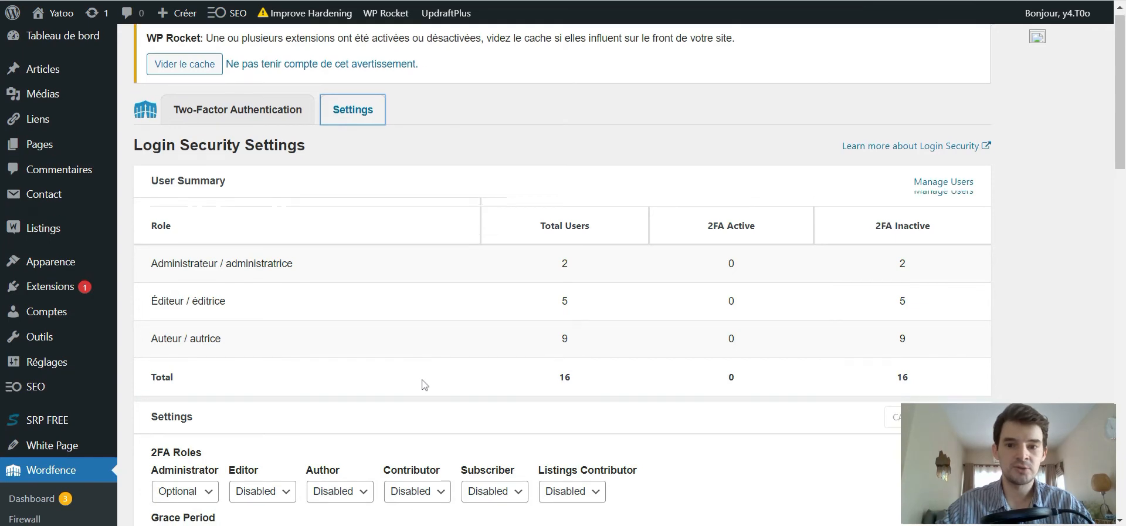
{"action": "scroll", "coordinate": [406, 283], "scroll_direction": "down", "scroll_amount": 2}
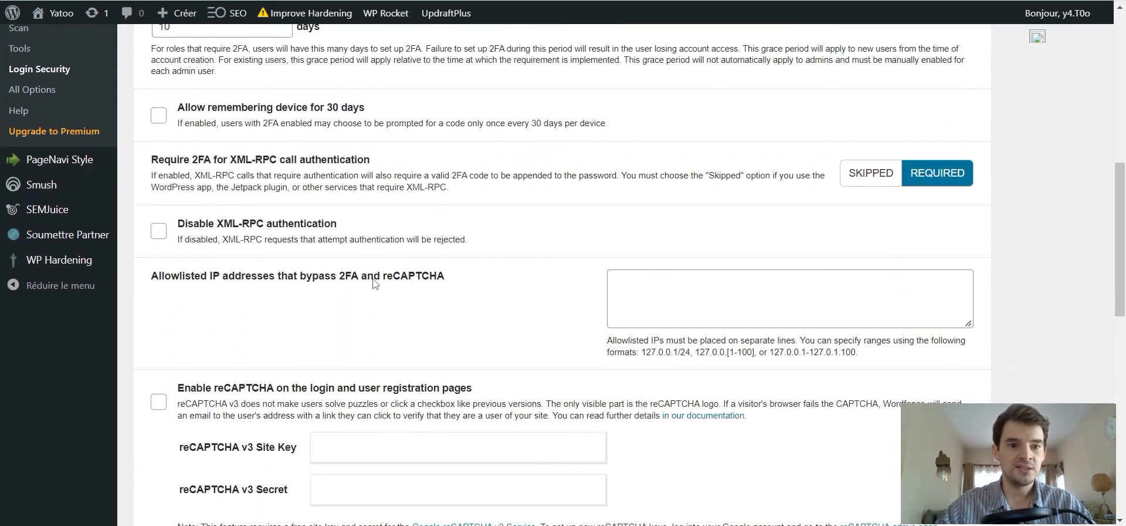
{"action": "scroll", "coordinate": [211, 242], "scroll_direction": "down", "scroll_amount": 2}
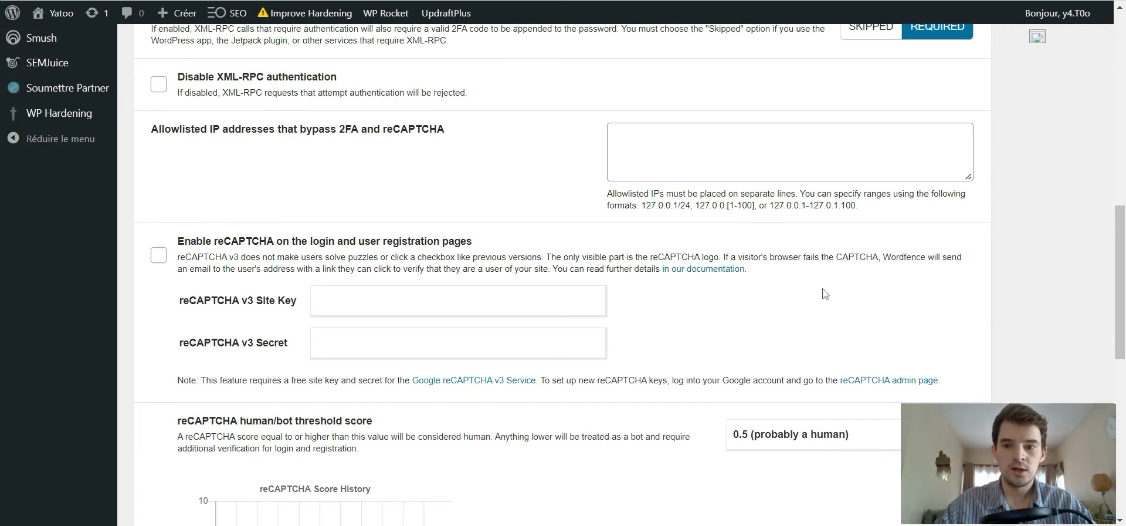
{"action": "scroll", "coordinate": [824, 293], "scroll_direction": "down", "scroll_amount": 1}
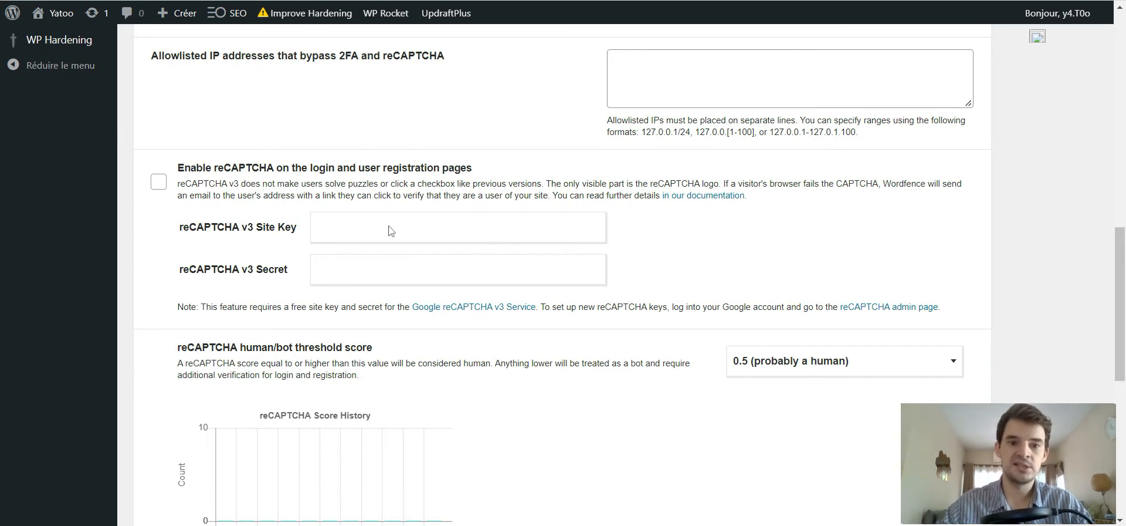
{"action": "scroll", "coordinate": [391, 230], "scroll_direction": "down", "scroll_amount": 6}
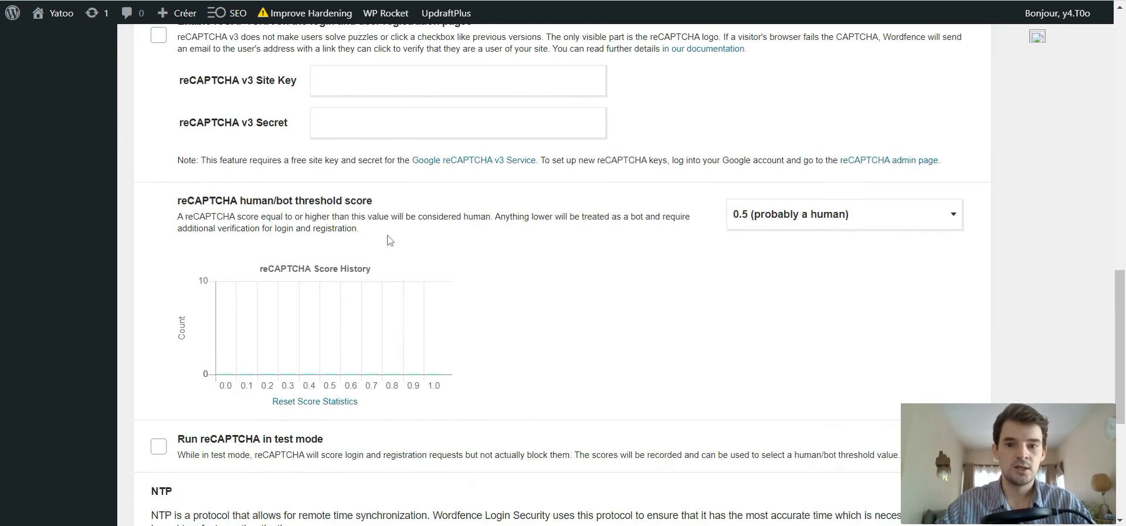
{"action": "scroll", "coordinate": [456, 358], "scroll_direction": "up", "scroll_amount": 9}
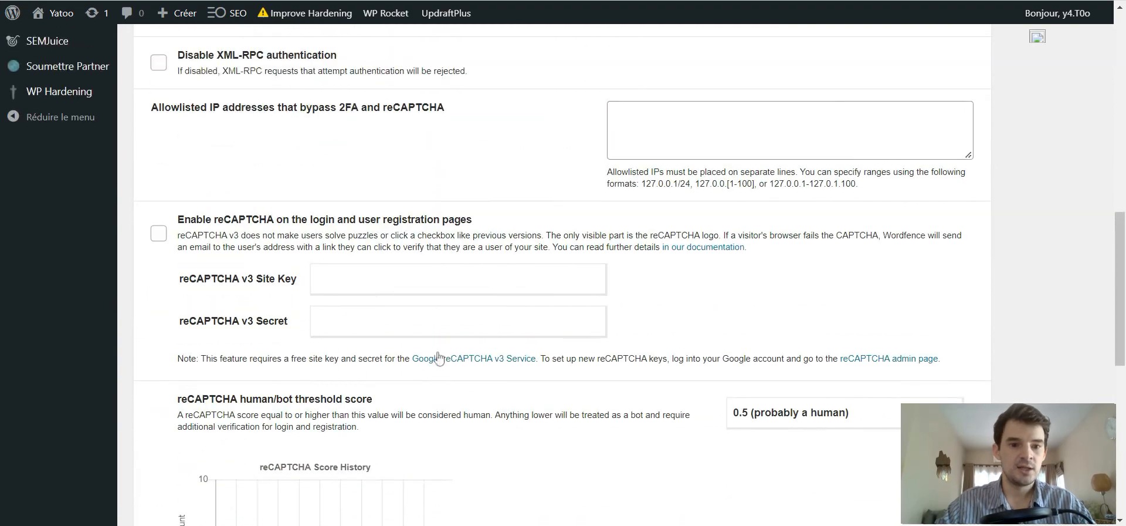
{"action": "scroll", "coordinate": [440, 351], "scroll_direction": "down", "scroll_amount": 3}
{"action": "scroll", "coordinate": [435, 355], "scroll_direction": "up", "scroll_amount": 2}
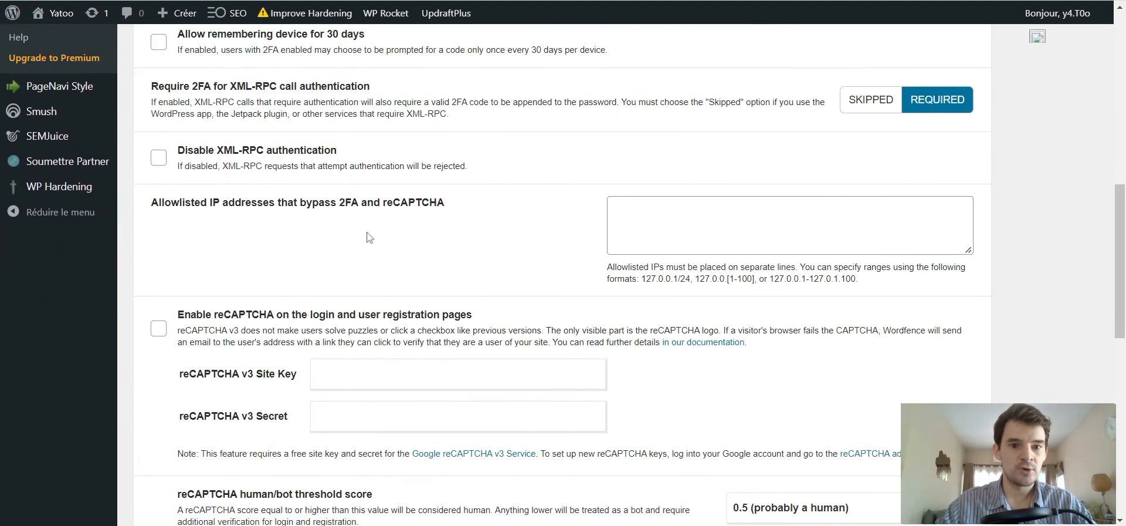
Step: Review the allowlisted IP addresses field and the XML-RPC authentication options above it in the Login Security settings
{"action": "left_click_drag", "start_coordinate": [360, 201], "coordinate": [340, 203]}
{"action": "left_click", "coordinate": [382, 205]}
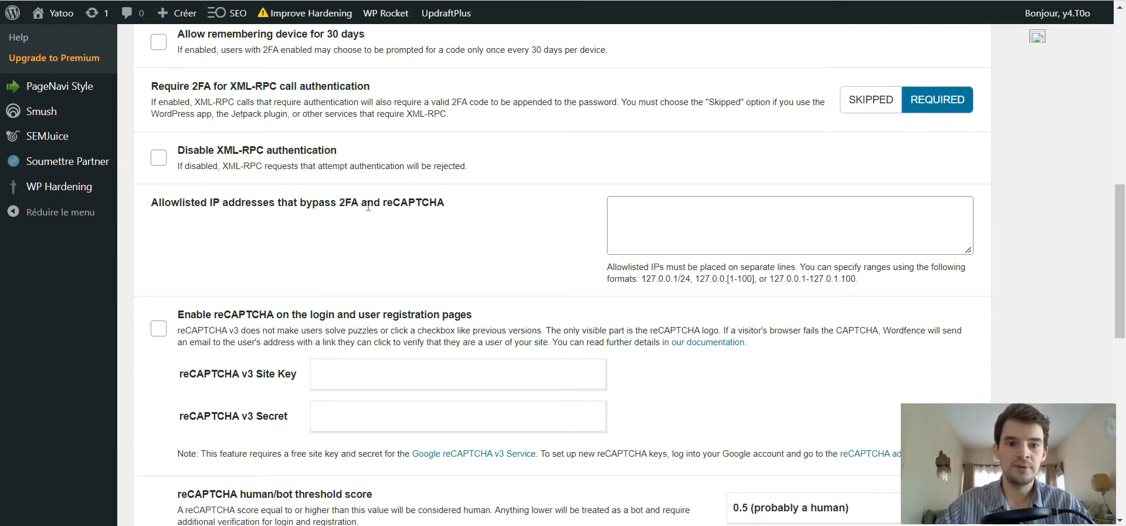
{"action": "scroll", "coordinate": [379, 231], "scroll_direction": "up", "scroll_amount": 2}
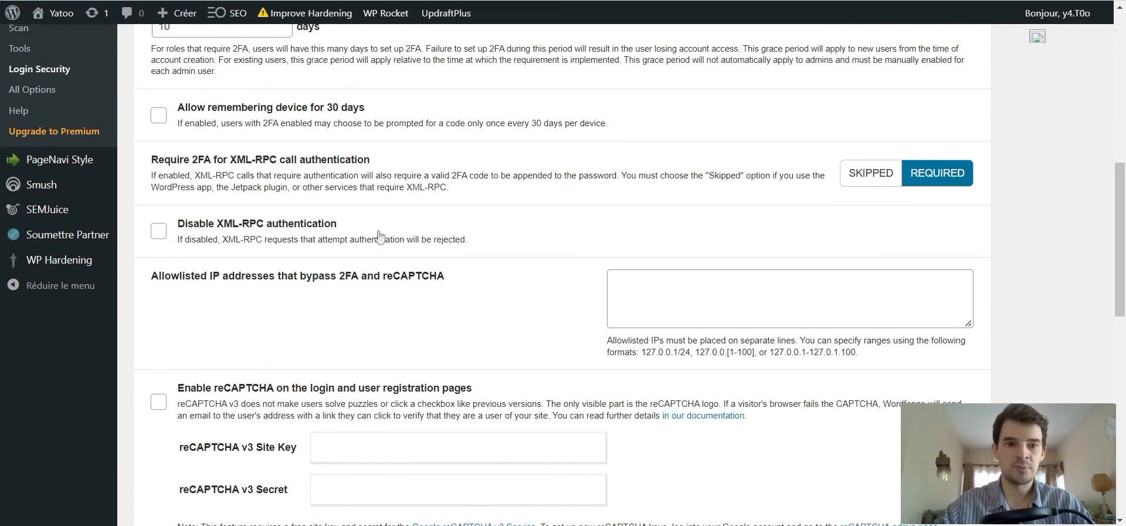
{"action": "scroll", "coordinate": [379, 234], "scroll_direction": "up", "scroll_amount": 2}
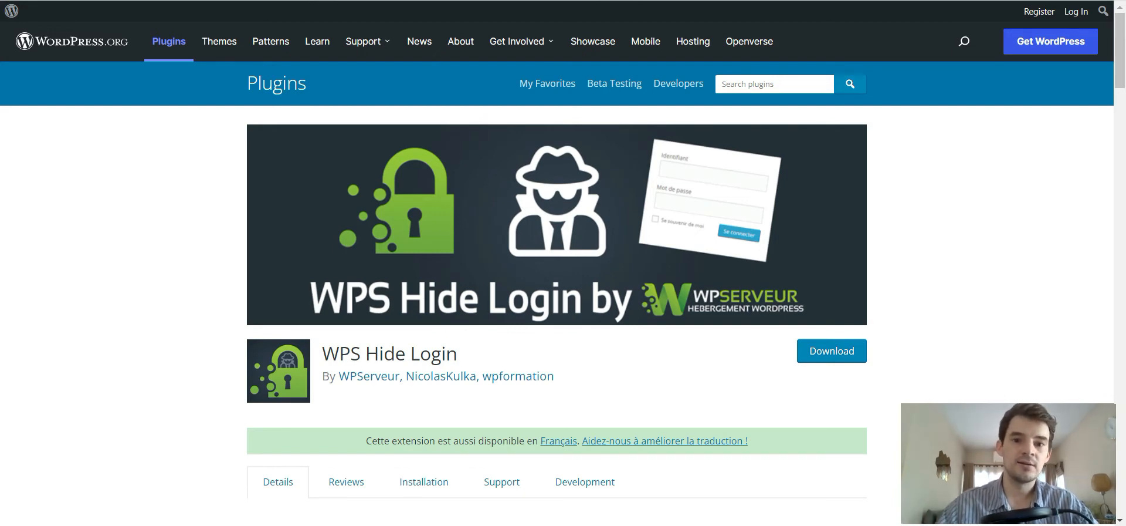
Step: On the WPS Hide Login plugin page at WordPress.org, read the English description and check the ratings and plugin name
{"action": "scroll", "coordinate": [524, 287], "scroll_direction": "down", "scroll_amount": 10}
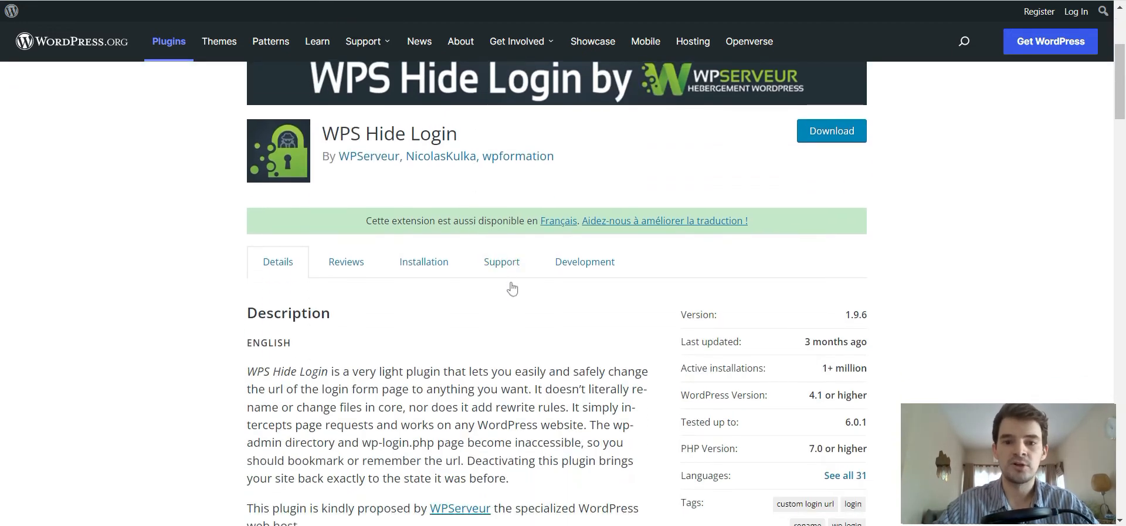
{"action": "scroll", "coordinate": [524, 287], "scroll_direction": "down", "scroll_amount": 1}
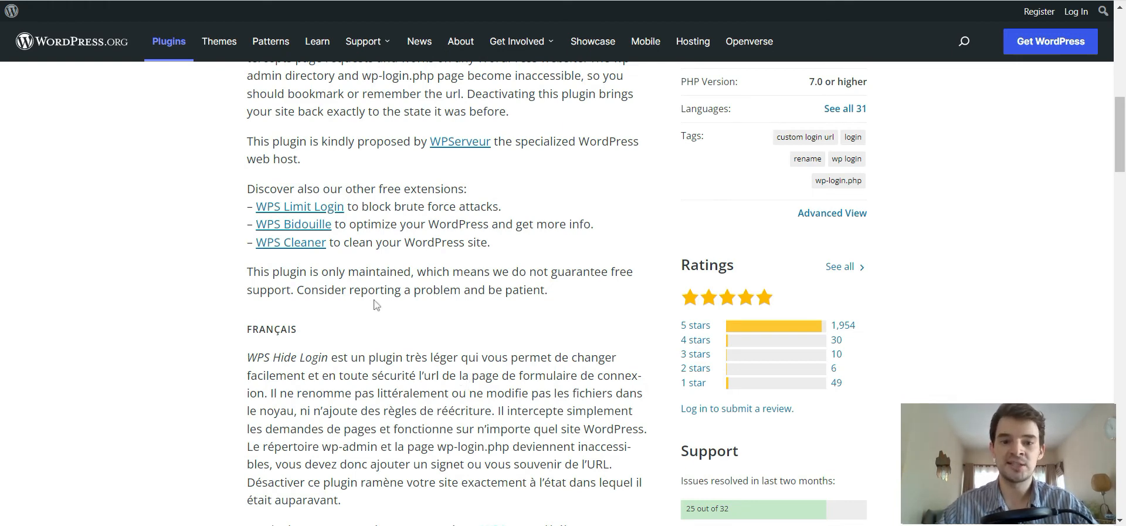
{"action": "scroll", "coordinate": [376, 305], "scroll_direction": "up", "scroll_amount": 10}
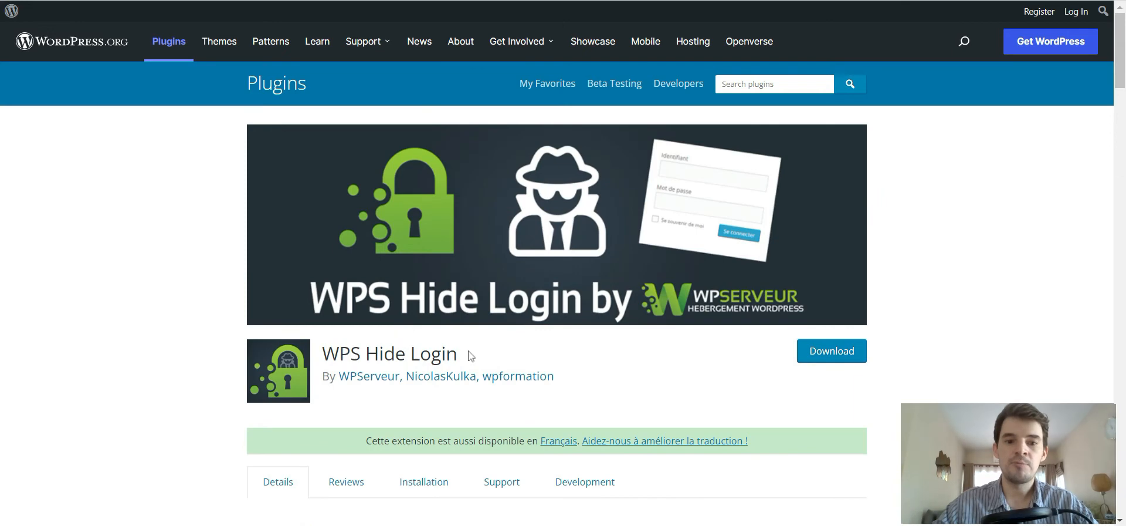
{"action": "left_click_drag", "start_coordinate": [469, 355], "coordinate": [340, 353]}
{"action": "left_click", "coordinate": [342, 352]}
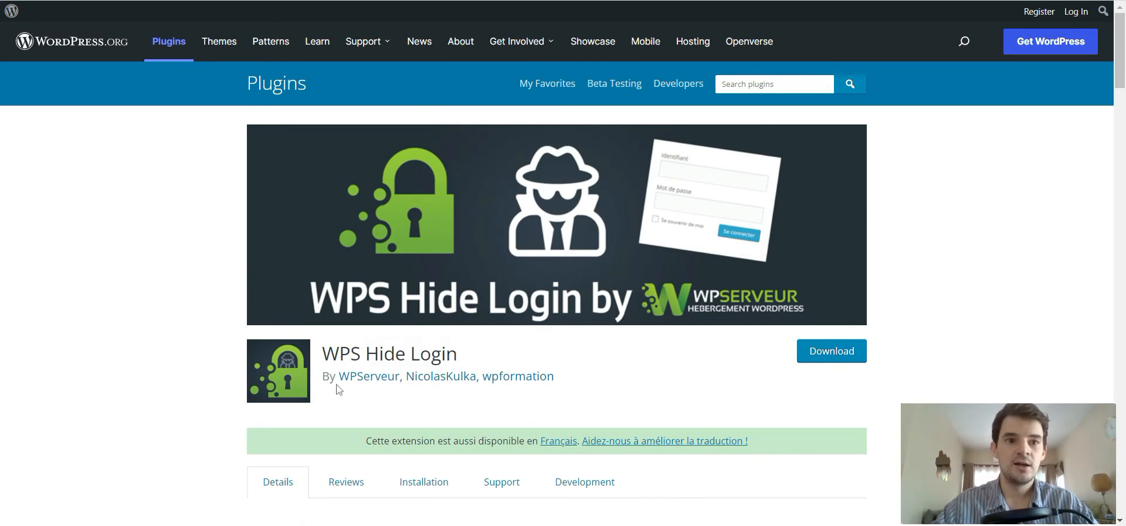
Step: Examine WPS Hide Login's French description, active installations figure and list of authors
{"action": "scroll", "coordinate": [597, 319], "scroll_direction": "down", "scroll_amount": 6}
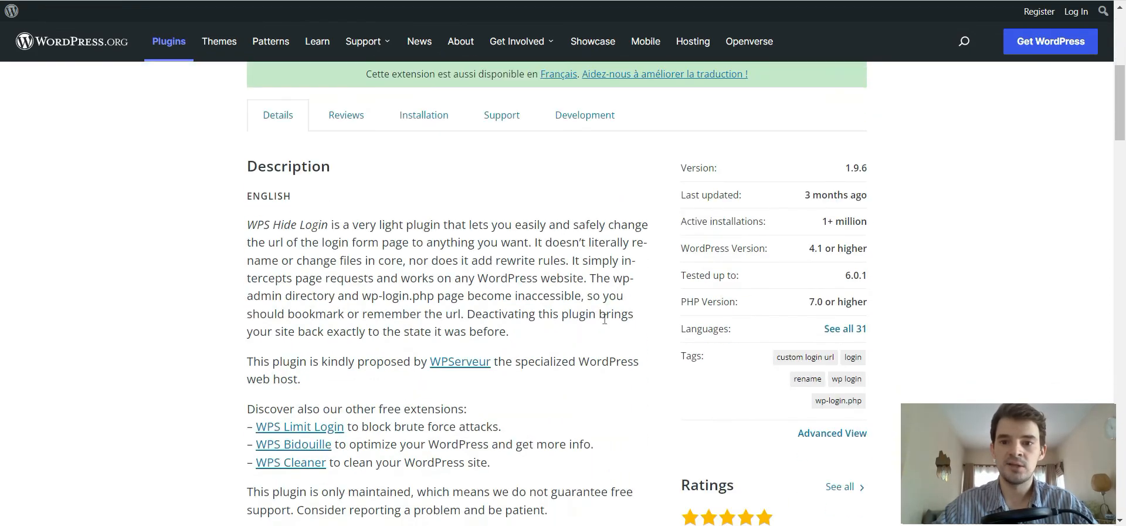
{"action": "scroll", "coordinate": [604, 318], "scroll_direction": "down", "scroll_amount": 10}
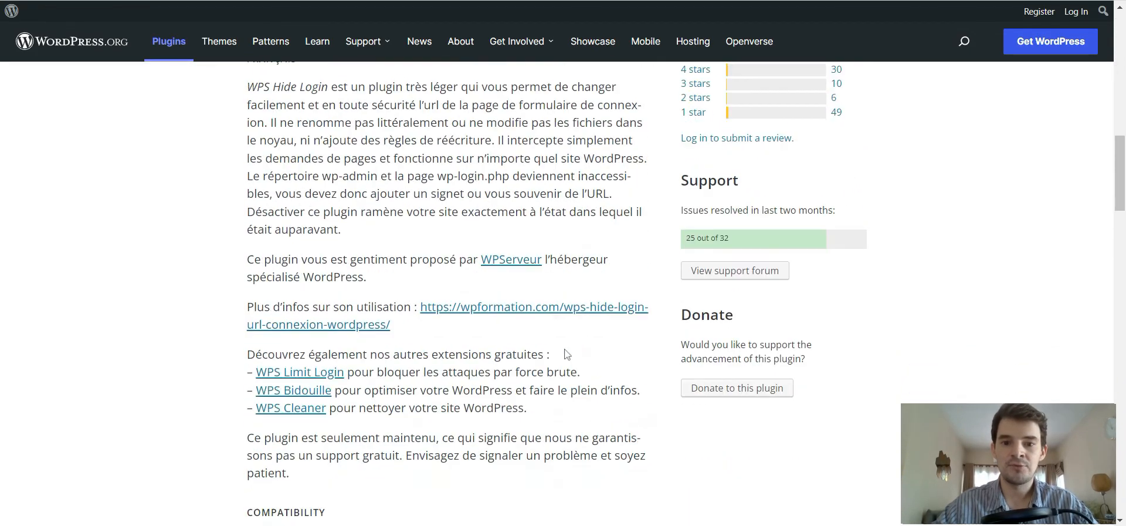
{"action": "scroll", "coordinate": [566, 354], "scroll_direction": "up", "scroll_amount": 8}
{"action": "mouse_move", "coordinate": [869, 217]}
{"action": "left_mouse_down"}
{"action": "mouse_move", "coordinate": [836, 221]}
{"action": "mouse_move", "coordinate": [885, 229]}
{"action": "left_mouse_up"}
{"action": "left_click", "coordinate": [821, 221]}
{"action": "left_click", "coordinate": [880, 243]}
{"action": "scroll", "coordinate": [878, 249], "scroll_direction": "up", "scroll_amount": 3}
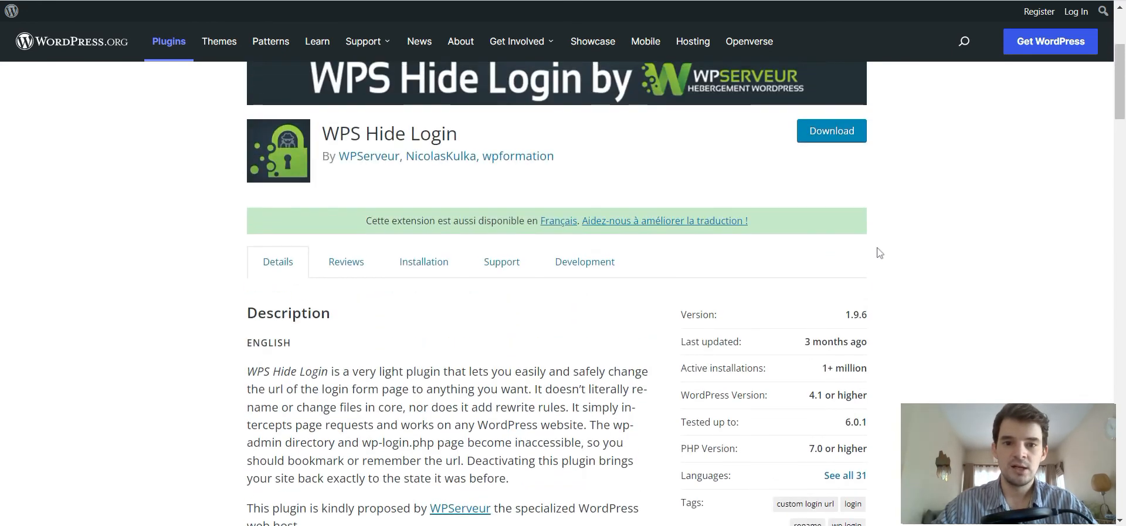
{"action": "left_click_drag", "start_coordinate": [555, 156], "coordinate": [578, 158]}
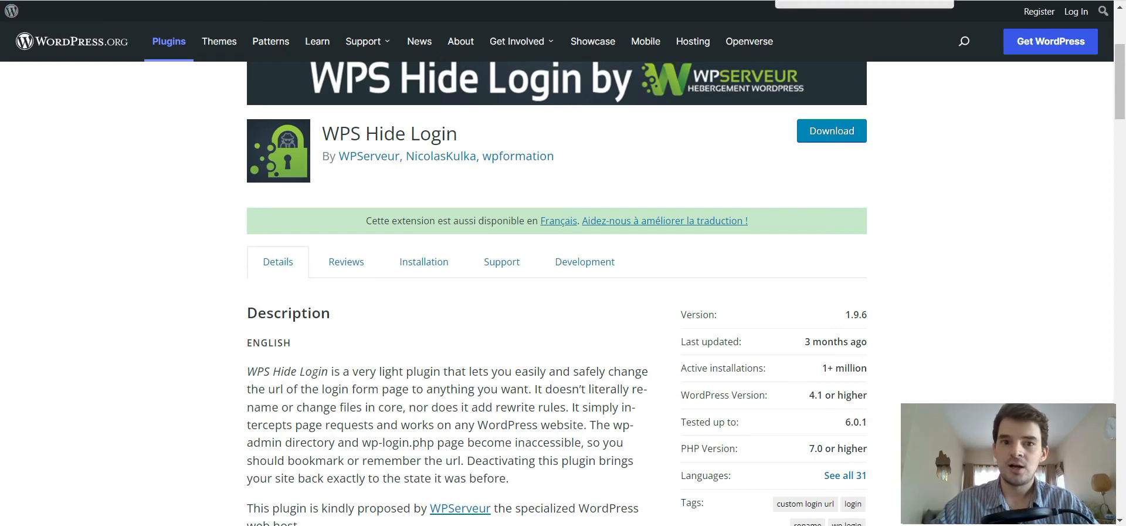
{"action": "scroll", "coordinate": [557, 264], "scroll_direction": "up", "scroll_amount": 3}
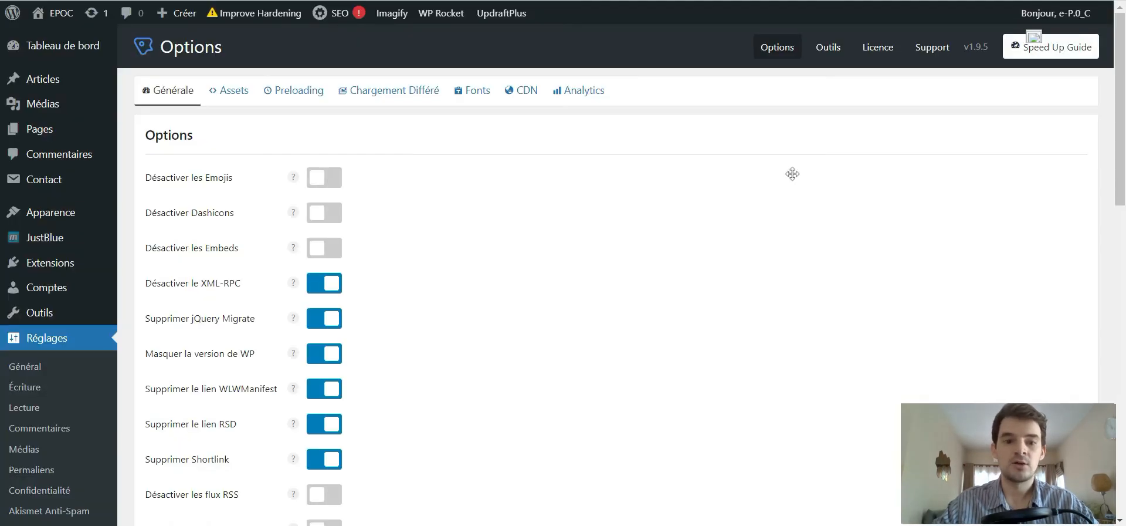
Step: In the Perfmatters options of the other WordPress site, inspect the Login URL section's custom login URL, disabled behavior and message
{"action": "scroll", "coordinate": [535, 231], "scroll_direction": "down", "scroll_amount": 20}
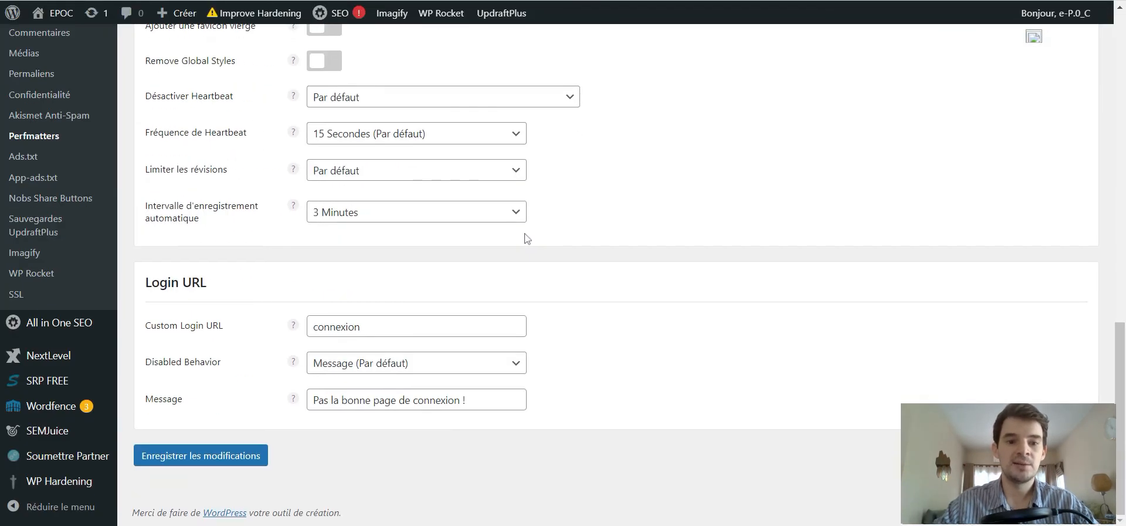
{"action": "left_click_drag", "start_coordinate": [381, 327], "coordinate": [309, 331]}
{"action": "left_click", "coordinate": [377, 329]}
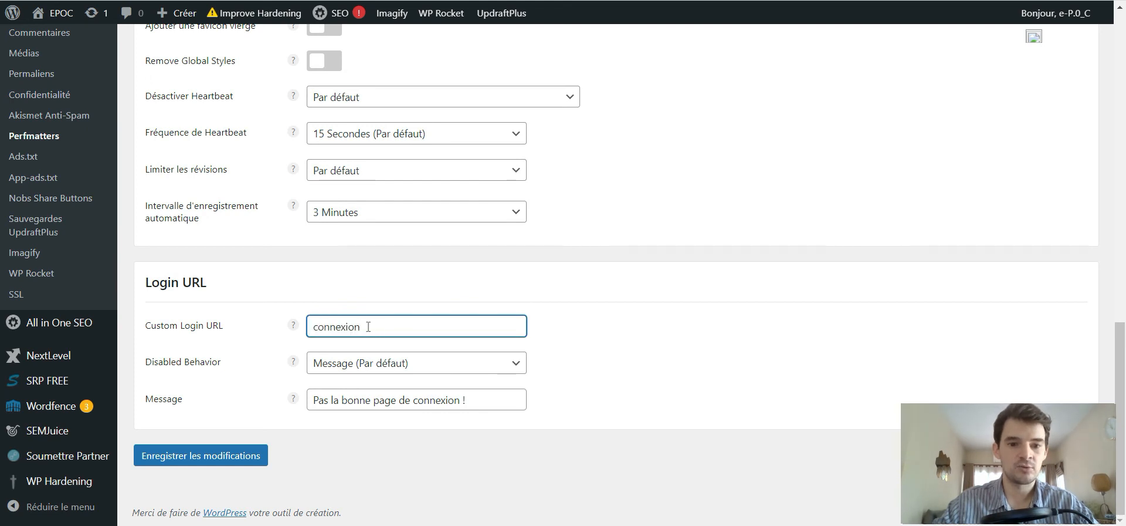
{"action": "left_click_drag", "start_coordinate": [382, 328], "coordinate": [296, 326]}
{"action": "left_click", "coordinate": [358, 327]}
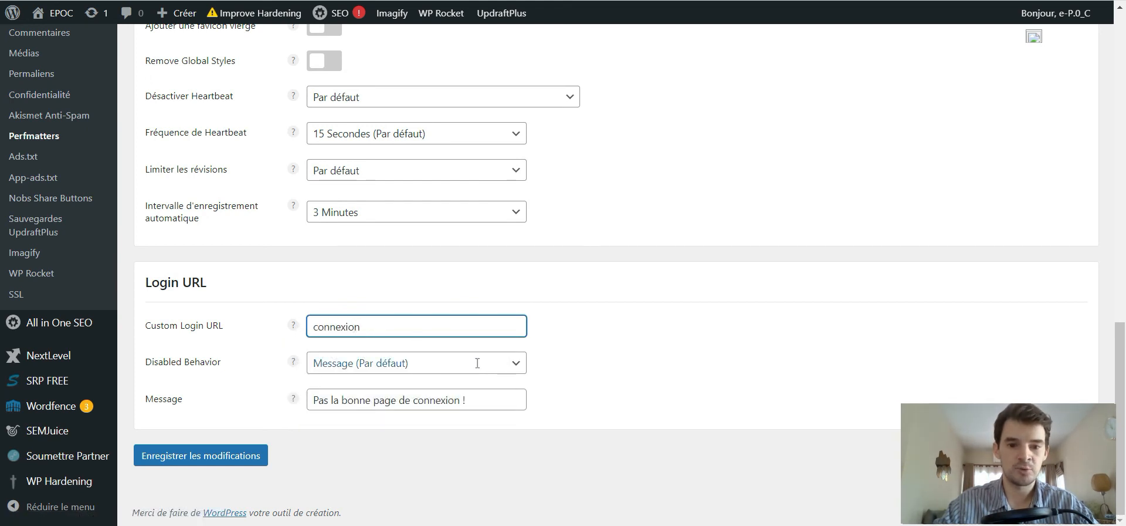
{"action": "left_click_drag", "start_coordinate": [468, 399], "coordinate": [312, 399]}
{"action": "left_click", "coordinate": [369, 399]}
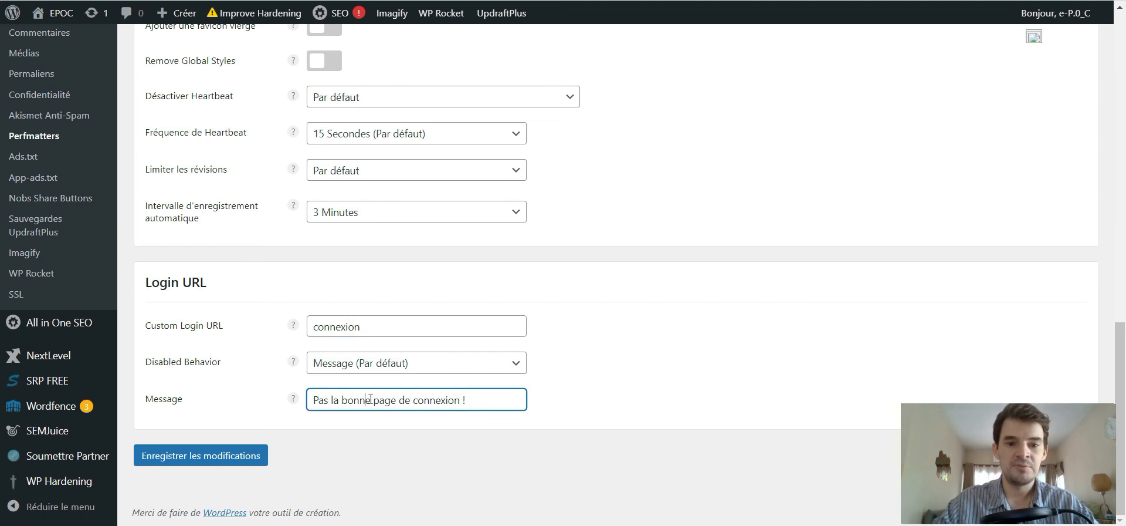
{"action": "left_click", "coordinate": [678, 364]}
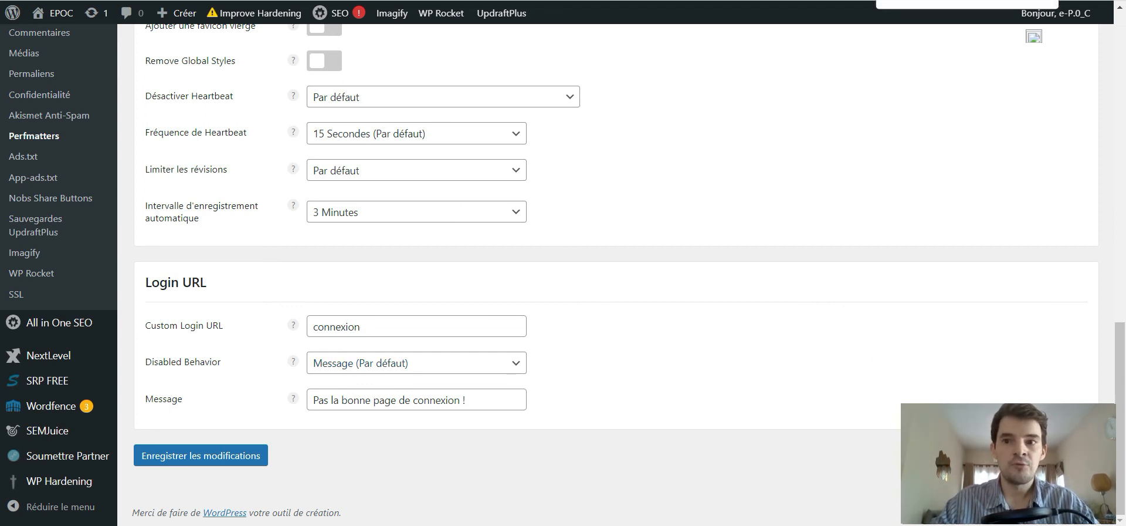
Step: Switch to the WP Hardening plugin page on WordPress.org
{"action": "left_click", "coordinate": [898, 0]}
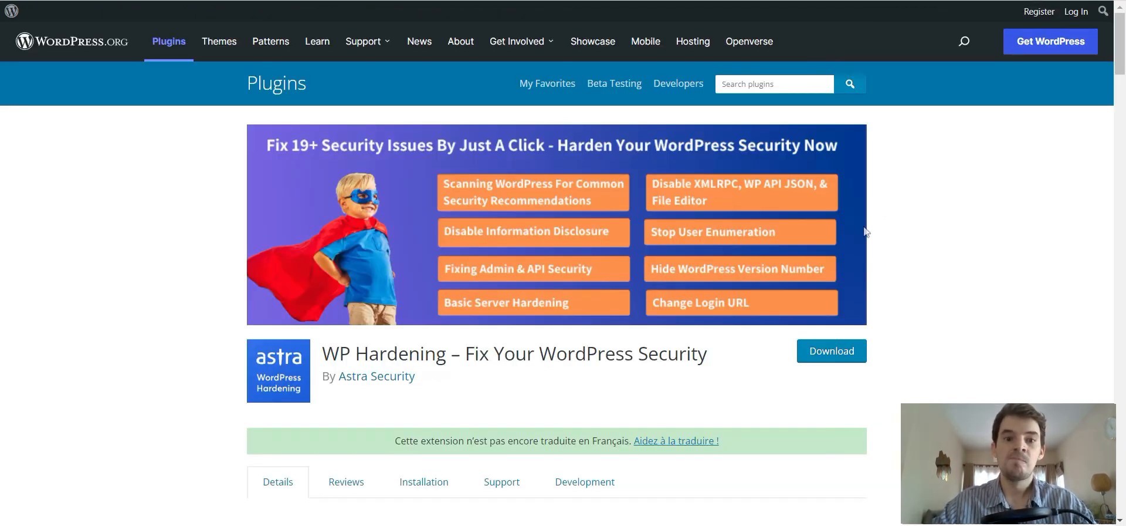